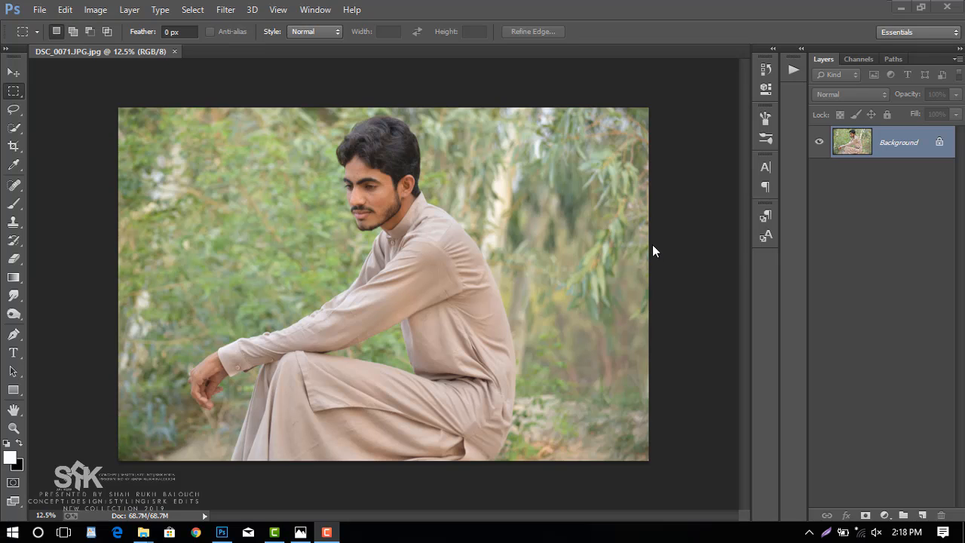
Switch to the Move tool and convert the locked Background into a regular layer named Layer 0.
left_click(12, 81)
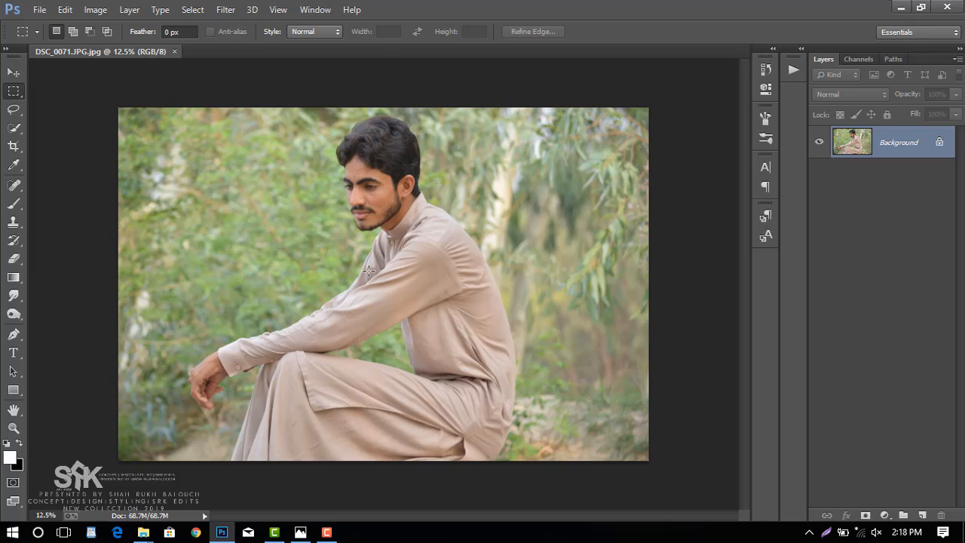
key("v")
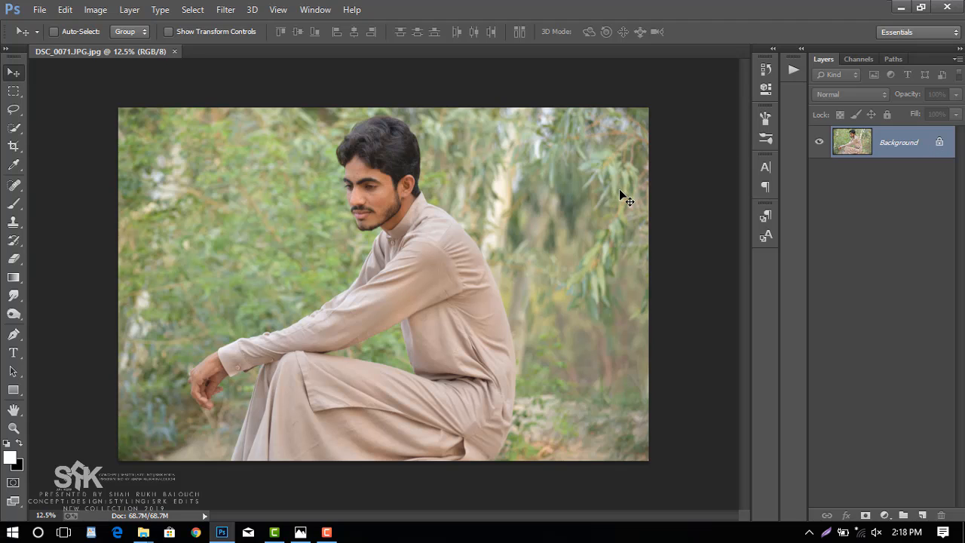
double_click(940, 145)
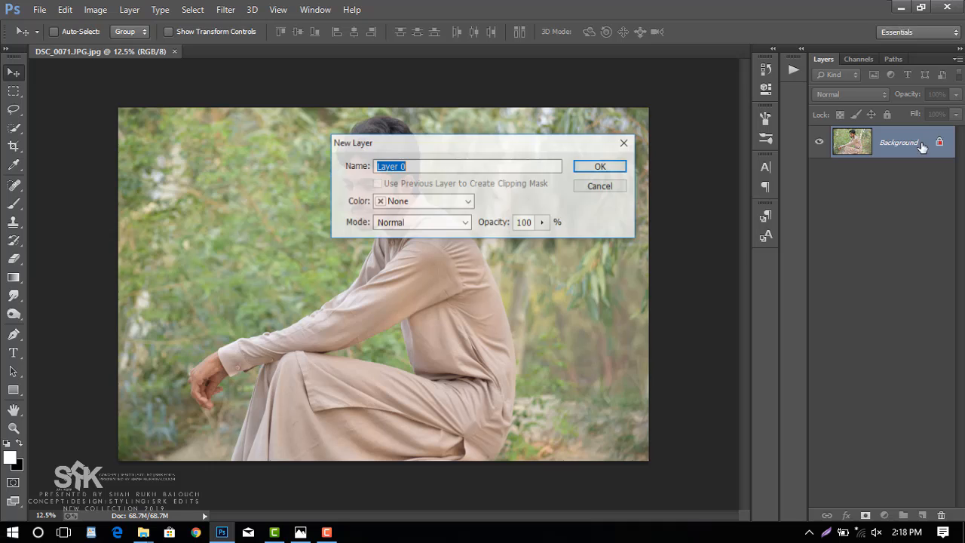
left_click(608, 169)
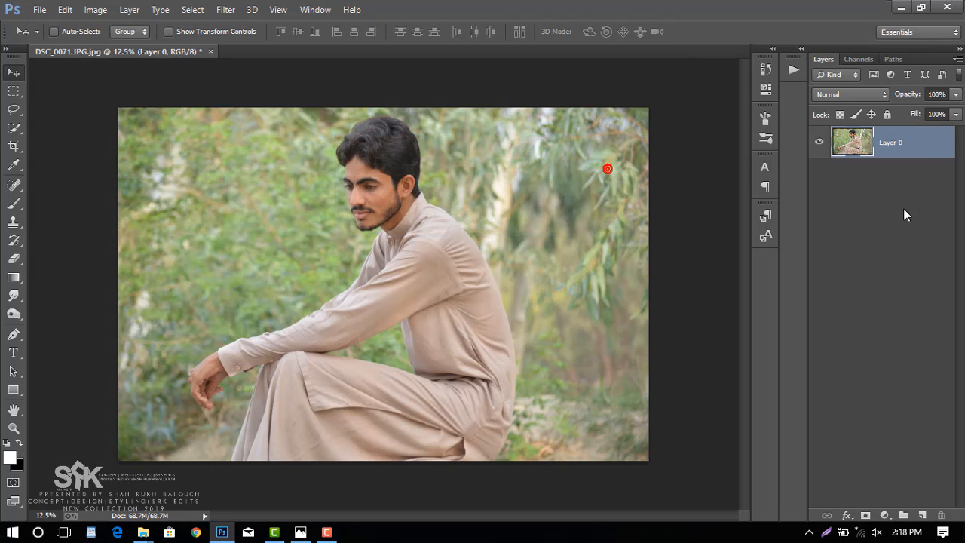
Duplicate Layer 0, keeping the default name for the copy.
right_click(894, 147)
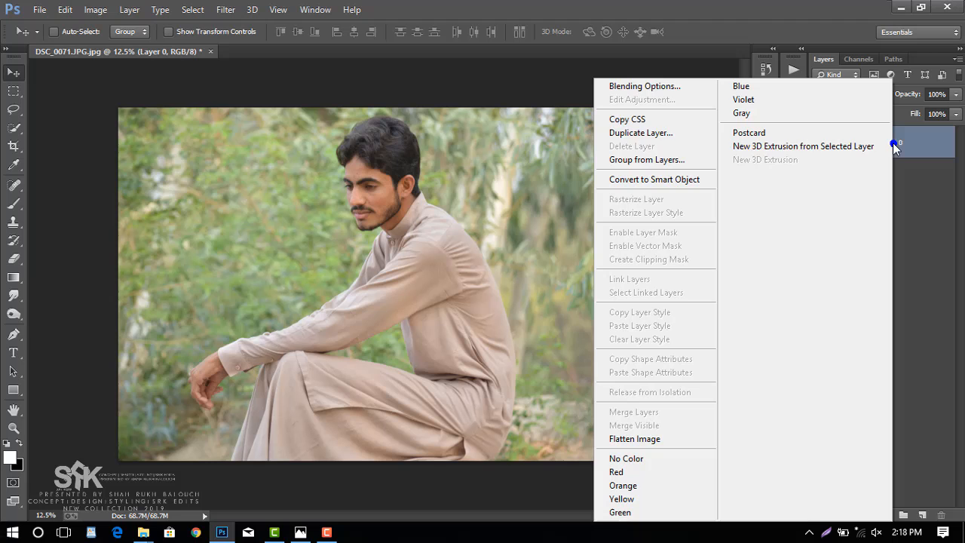
left_click(668, 133)
left_click(603, 162)
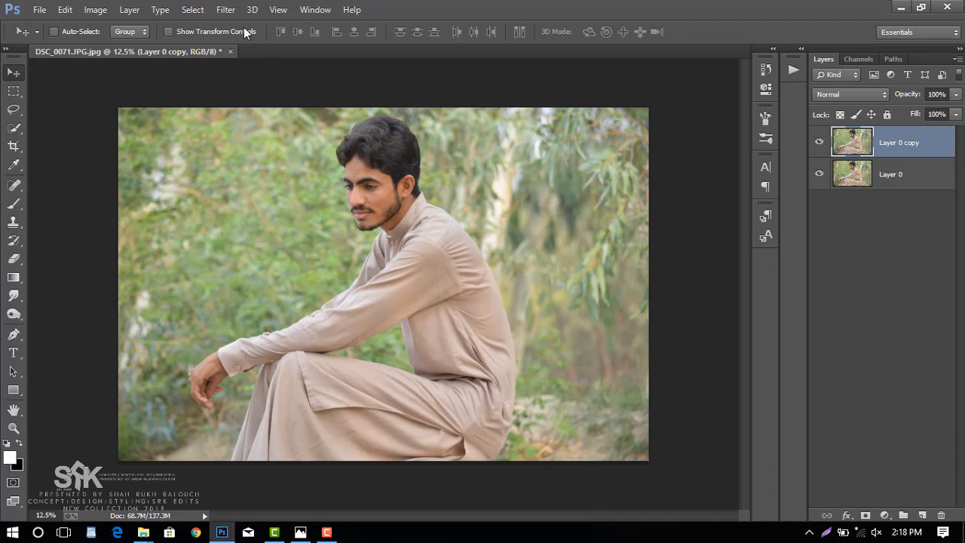
Open the Camera Raw Filter on the copied layer and set Highlights -100, Whites -100, Shadows +75, Blacks -21, Clarity +31 and Vibrance +40.
left_click(225, 9)
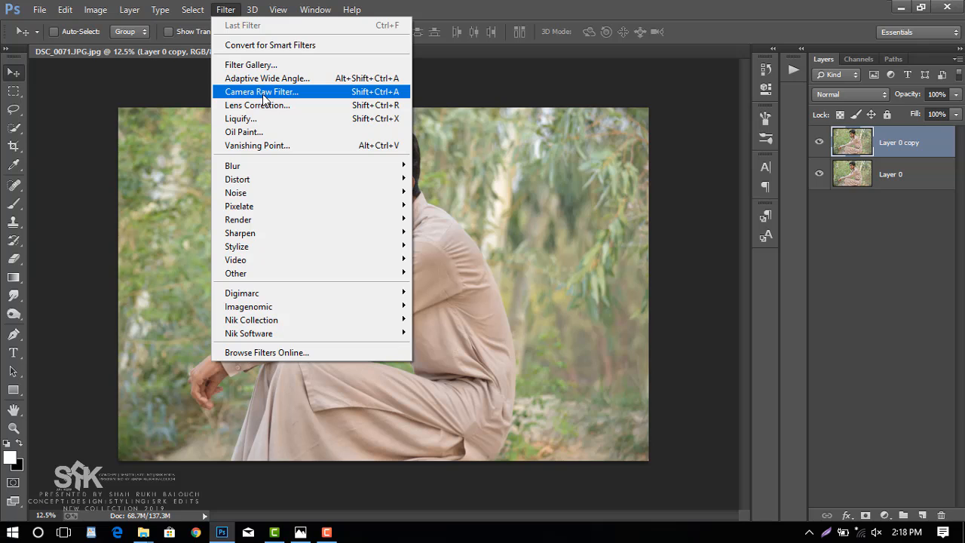
left_click(262, 94)
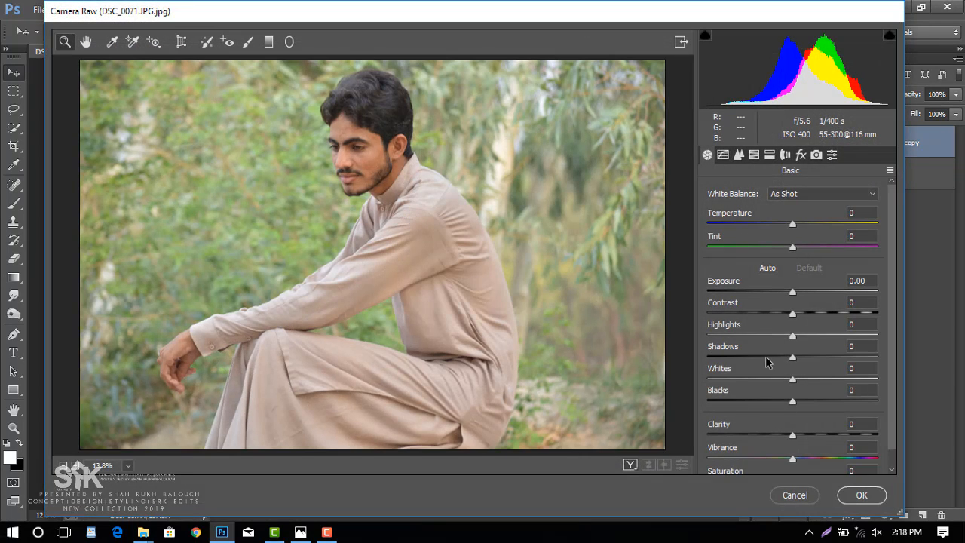
left_click_drag(726, 337, 706, 337)
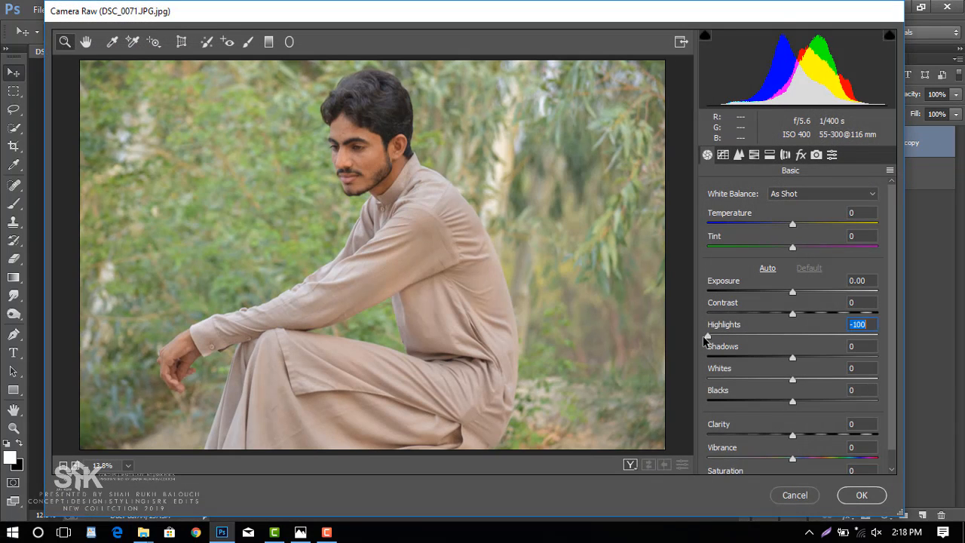
left_click_drag(751, 383, 718, 379)
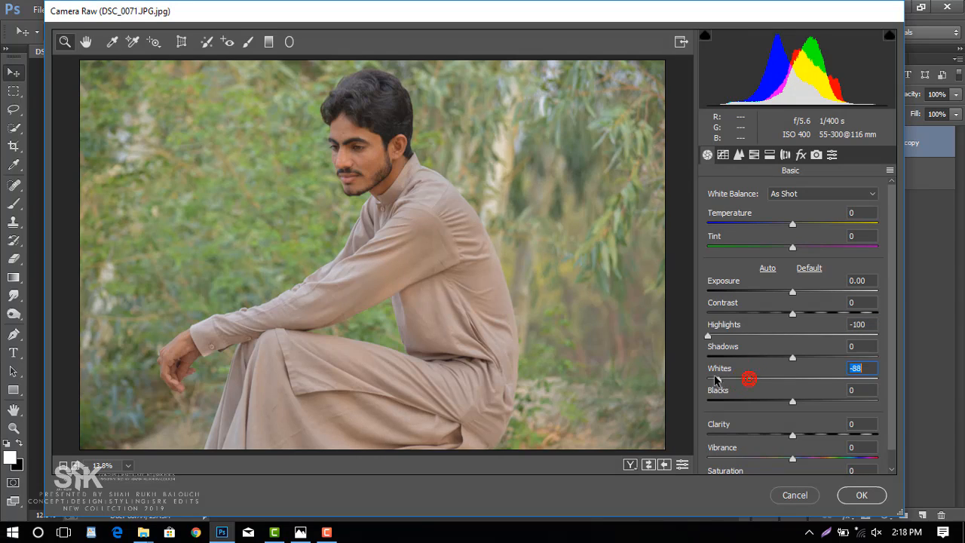
left_click_drag(792, 357, 856, 359)
left_click_drag(792, 402, 827, 460)
Set the Contrast to +8 and the Exposure to +0.05.
left_click_drag(792, 313, 800, 316)
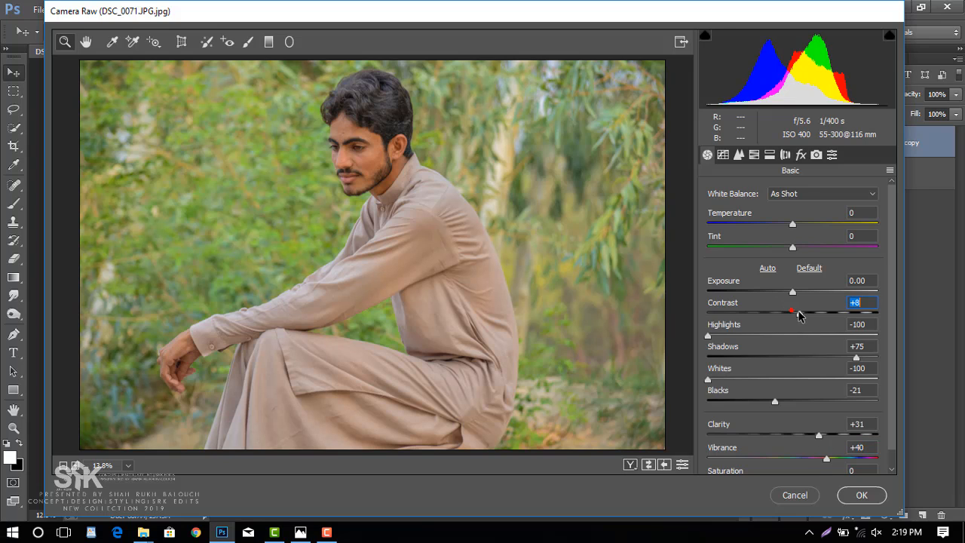
left_click(793, 293)
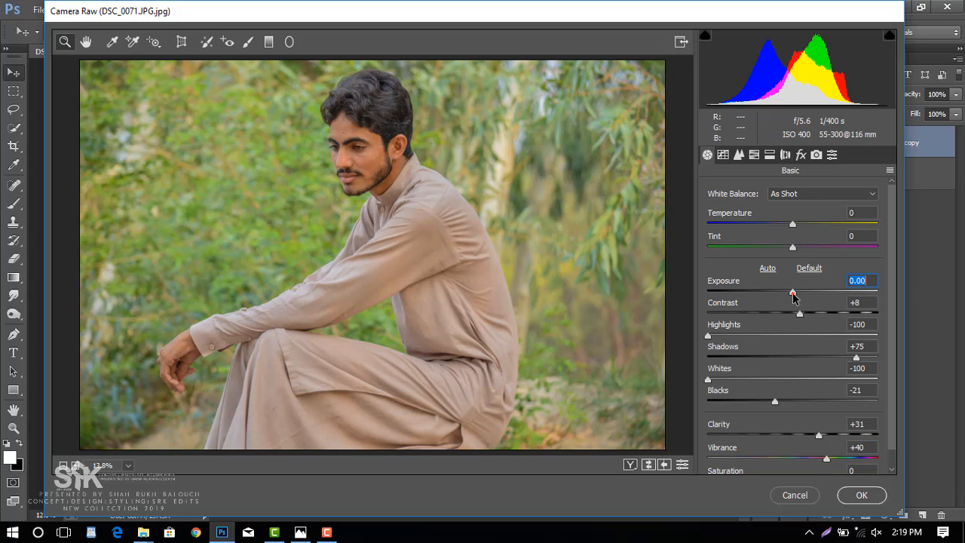
left_click_drag(792, 293, 793, 294)
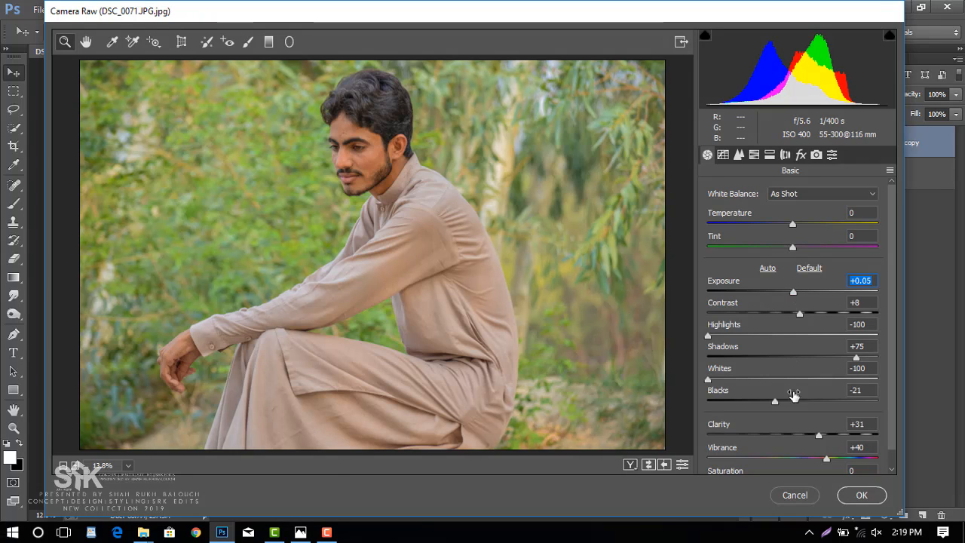
Adjust the HSL values: saturation of Reds to -8 and Oranges to -19, and luminance of both Reds and Oranges to +26.
left_click(754, 154)
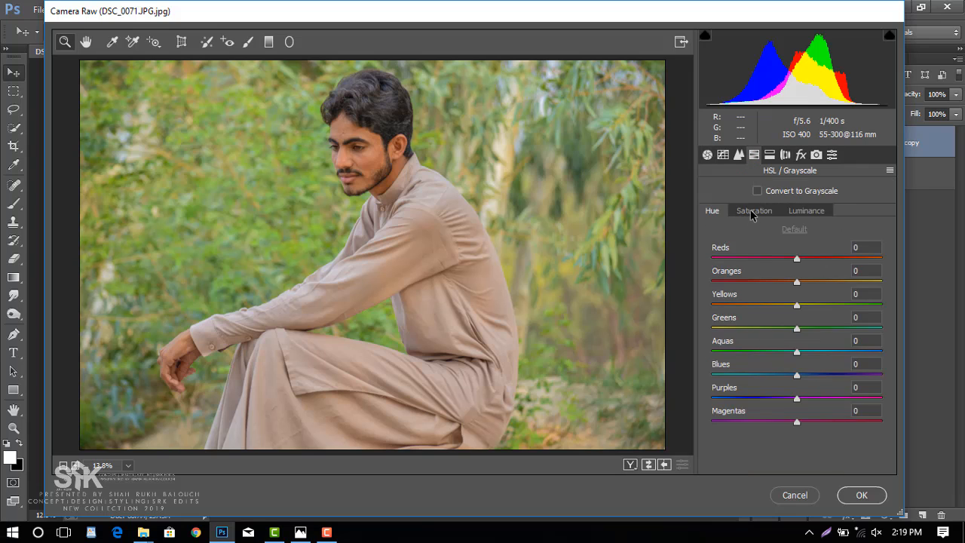
left_click(755, 216)
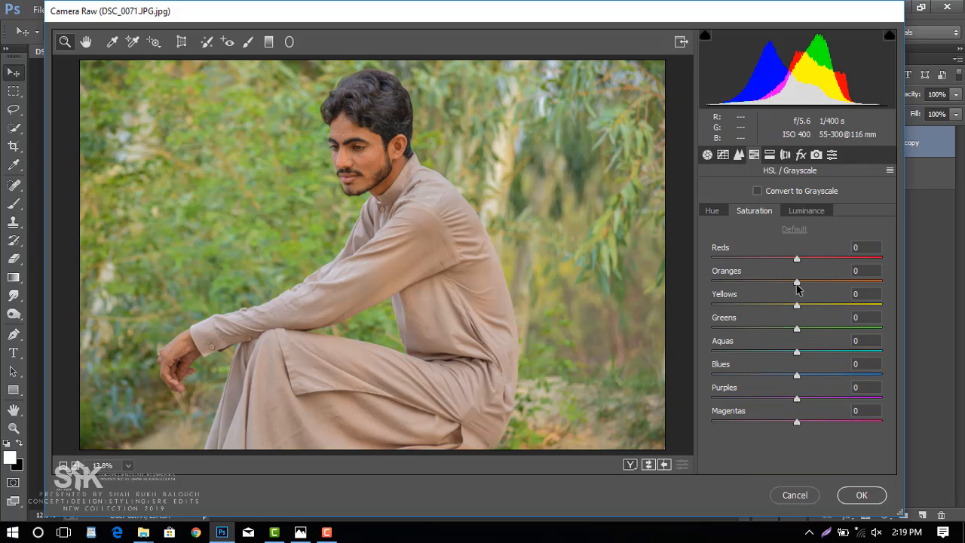
left_click_drag(798, 287, 794, 261)
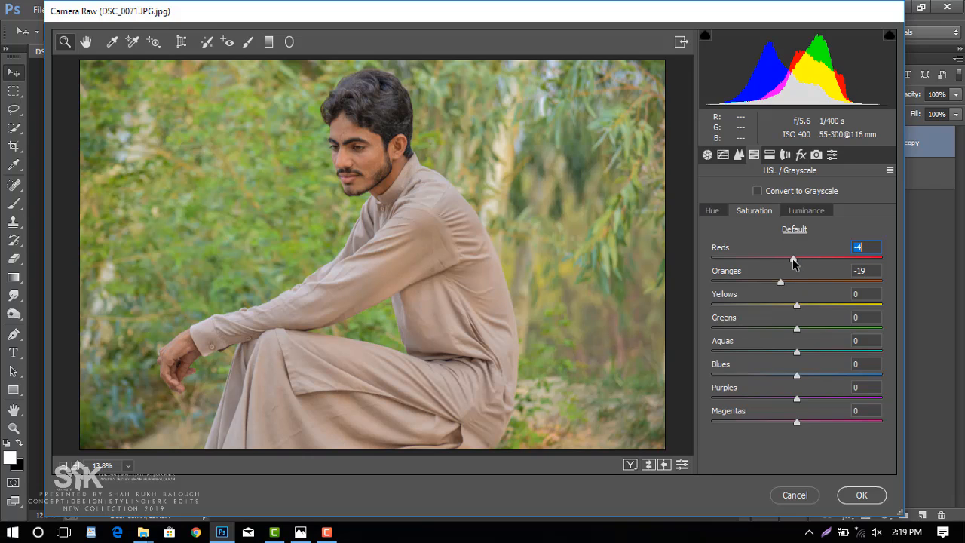
left_click(801, 210)
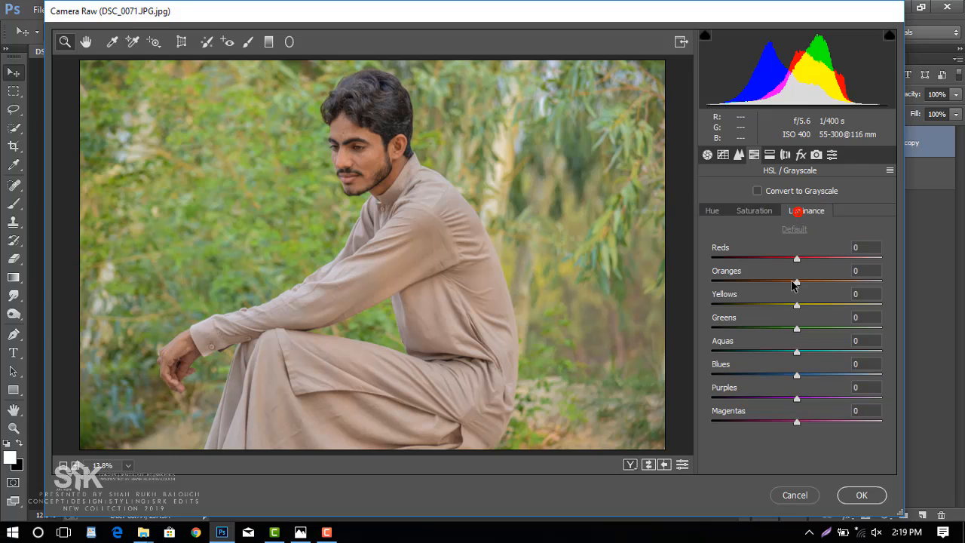
left_click_drag(796, 283, 815, 284)
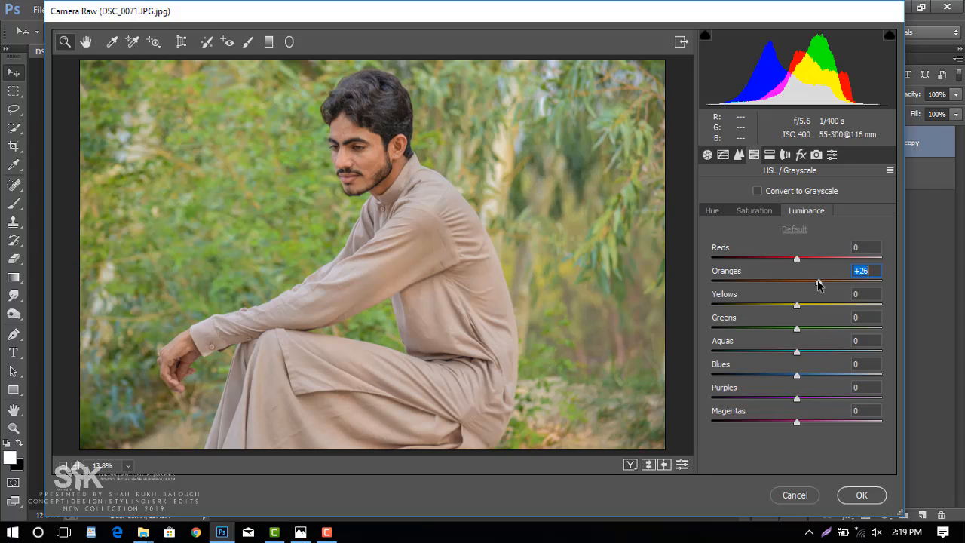
left_click_drag(796, 258, 821, 261)
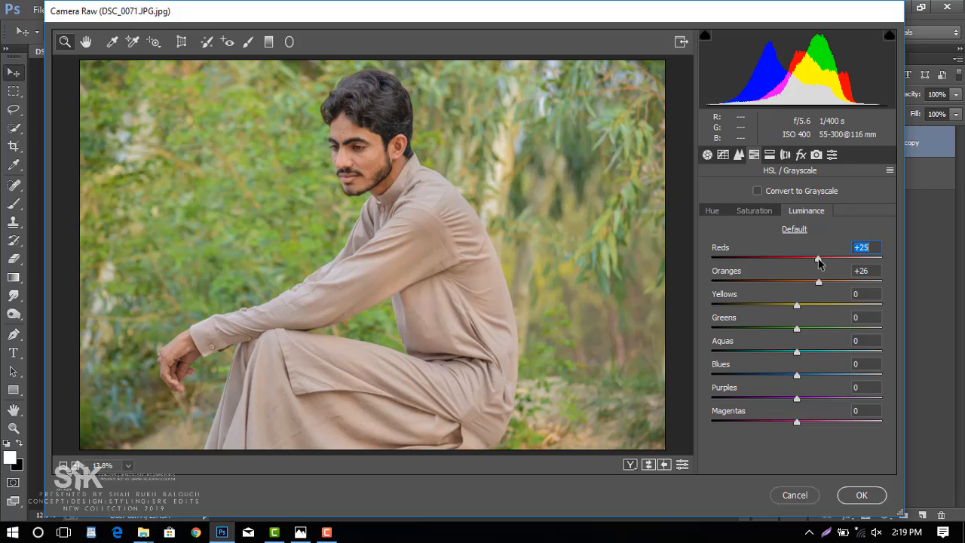
Shift the hue of the Greens to -100 to turn the foliage yellow.
left_click(744, 211)
left_click(716, 212)
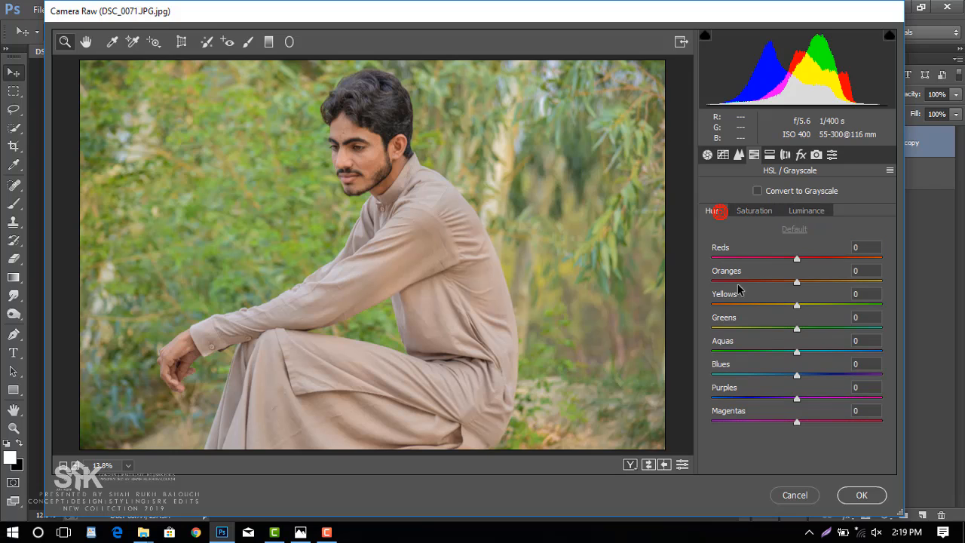
left_click_drag(803, 330, 704, 330)
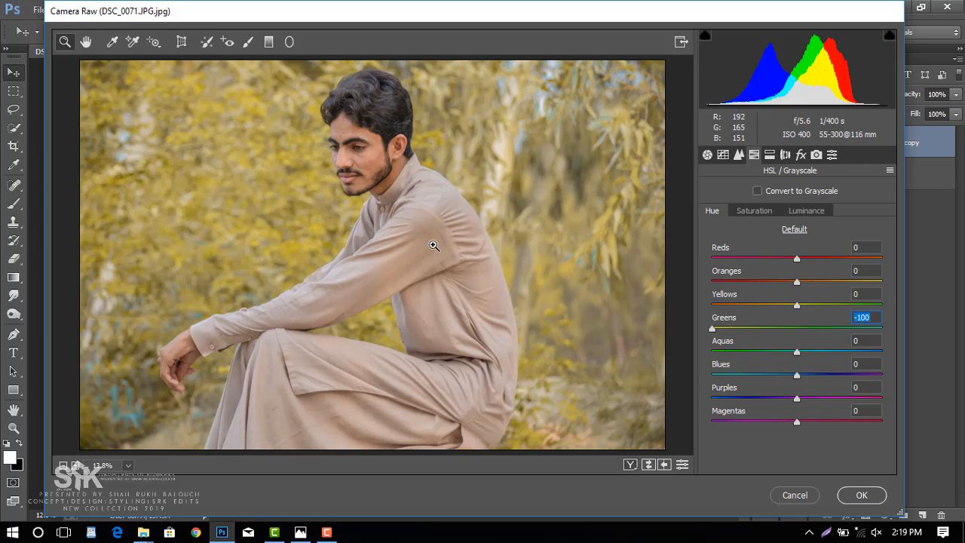
Add a post-crop vignette with Amount -27, Midpoint 64, Roundness +73 and Feather 100.
left_click(754, 212)
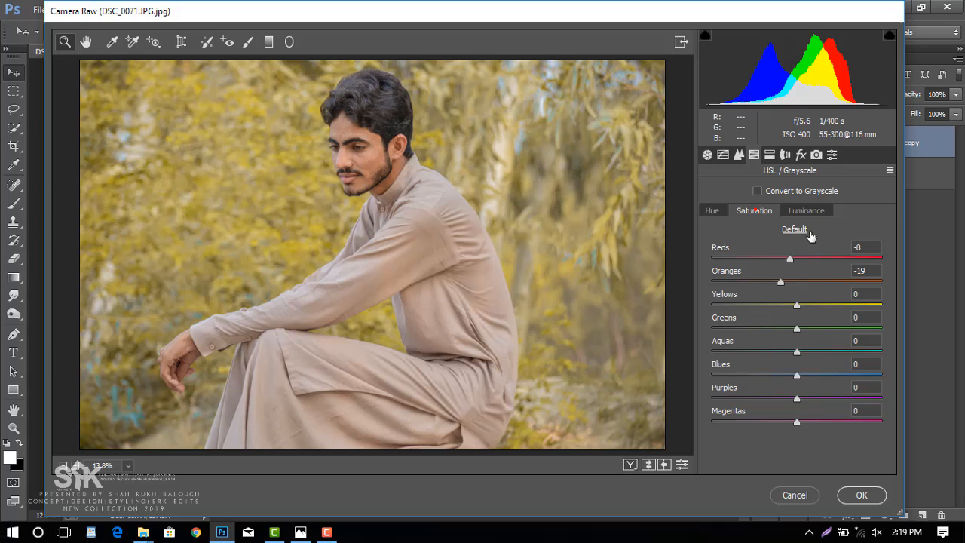
left_click(801, 155)
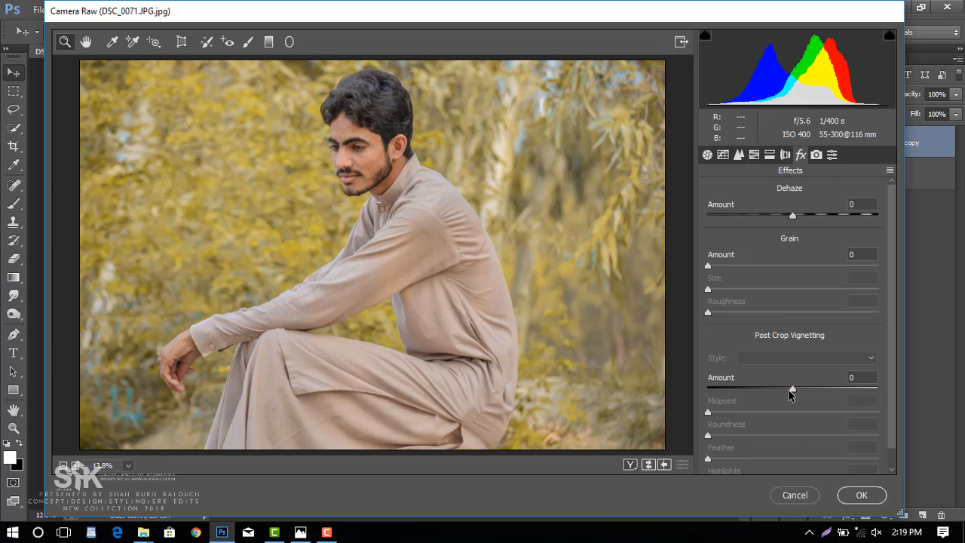
left_click_drag(790, 390, 878, 459)
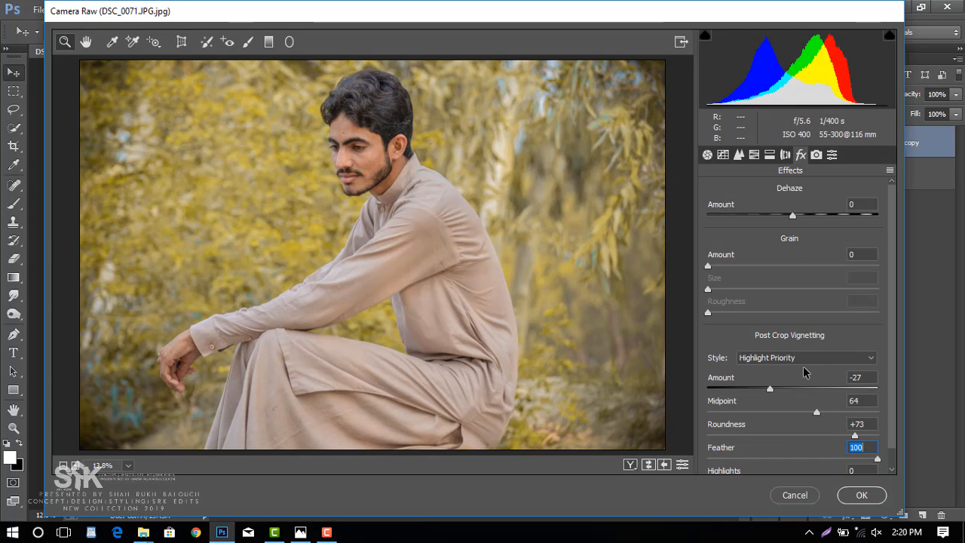
Set the camera calibration's Blue Primary hue to -13 and Green Primary hue to +13.
left_click(816, 155)
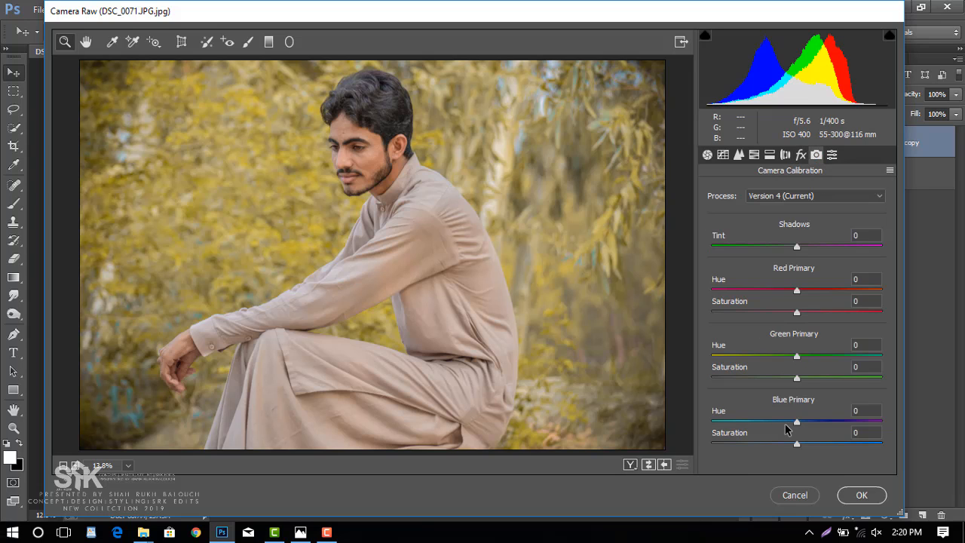
left_click_drag(798, 427, 788, 429)
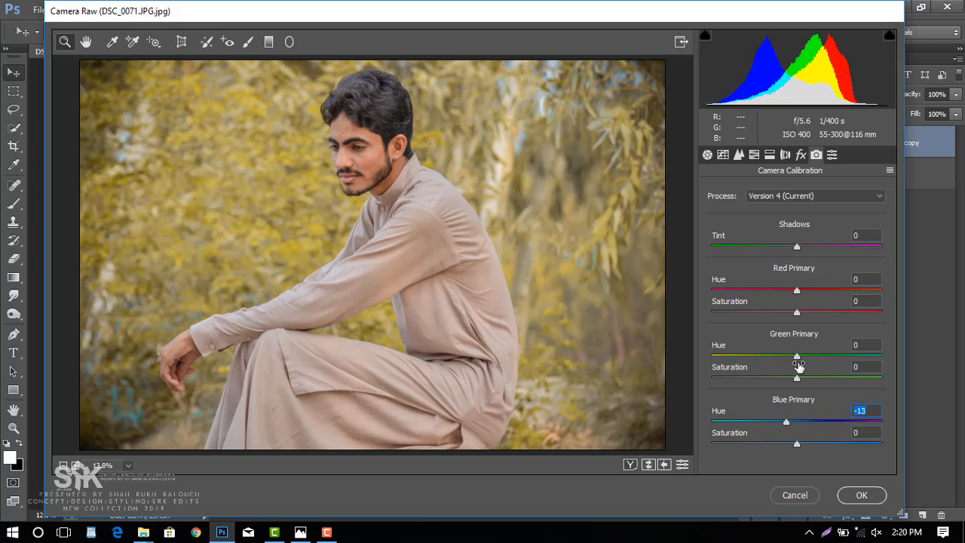
left_click_drag(796, 356, 804, 357)
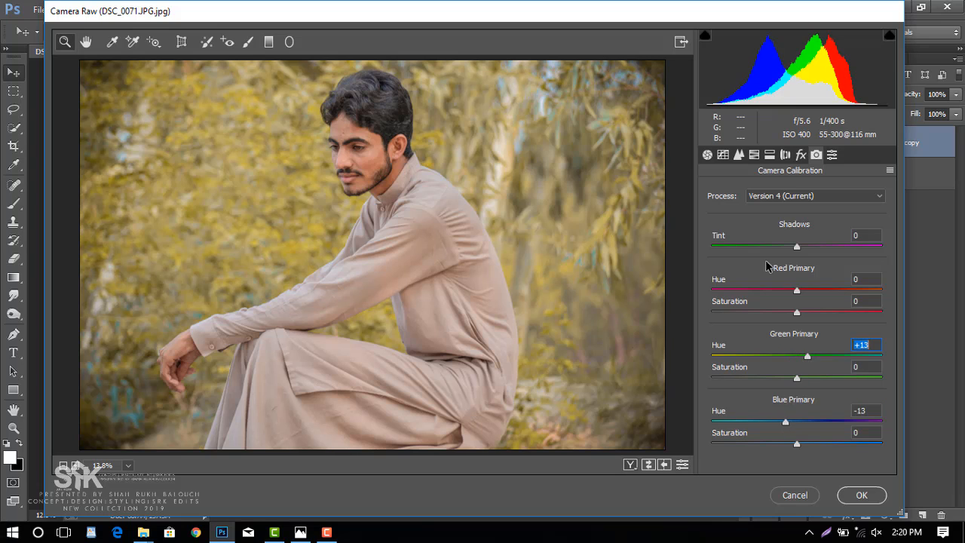
Split-tone the shadows with hue 224 and saturation 6.
left_click(769, 156)
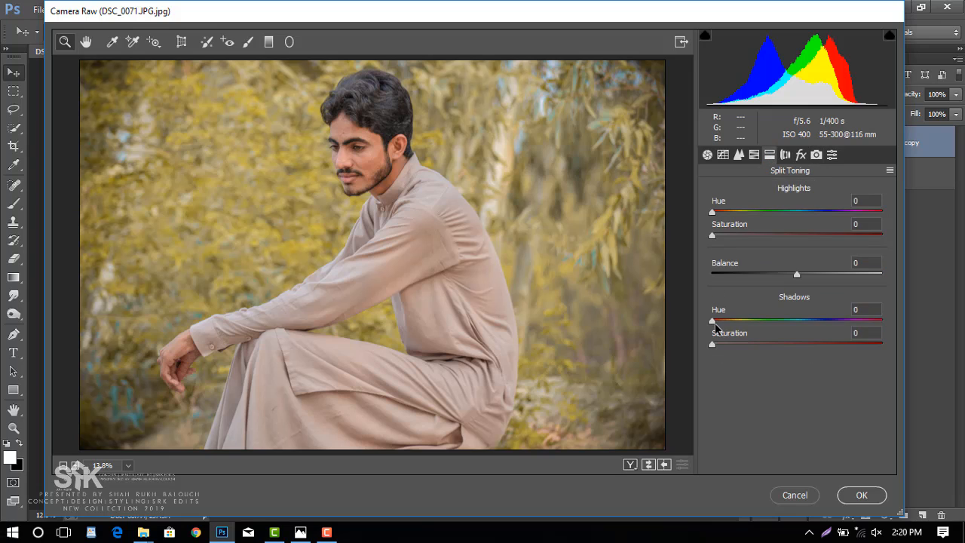
left_click_drag(717, 348, 818, 329)
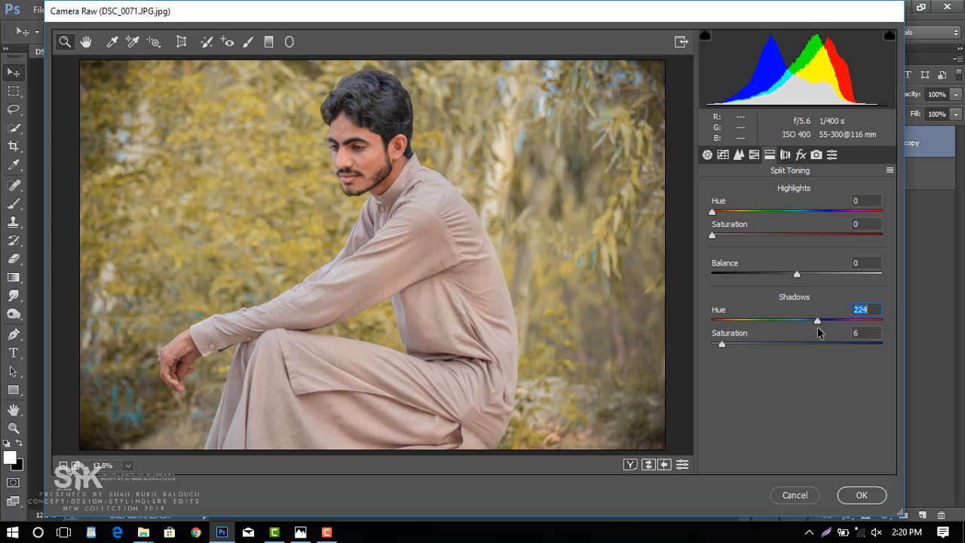
Set the white balance Temperature to -8 and Tint to -8, and apply the Camera Raw adjustments.
left_click(707, 154)
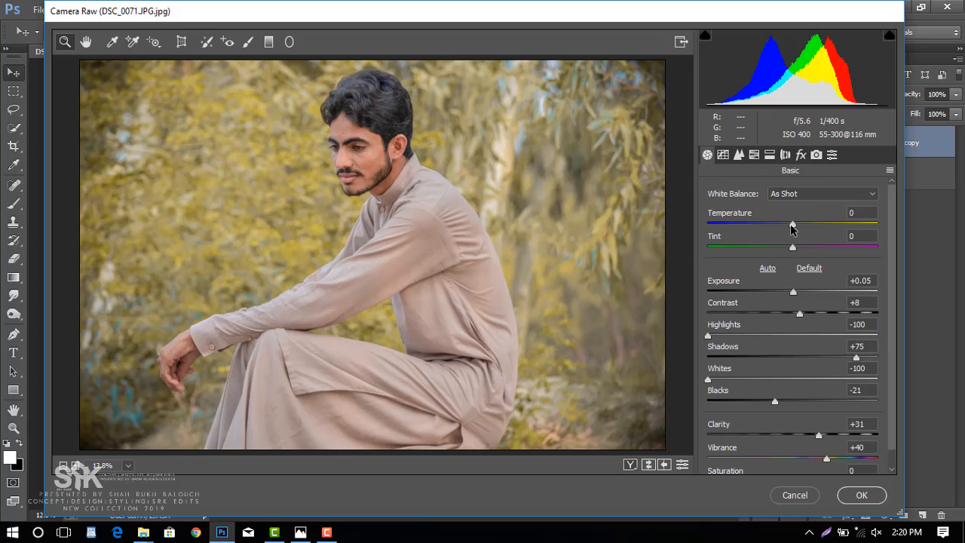
mouse_move(792, 228)
left_mouse_down()
mouse_move(803, 227)
mouse_move(787, 228)
left_mouse_up()
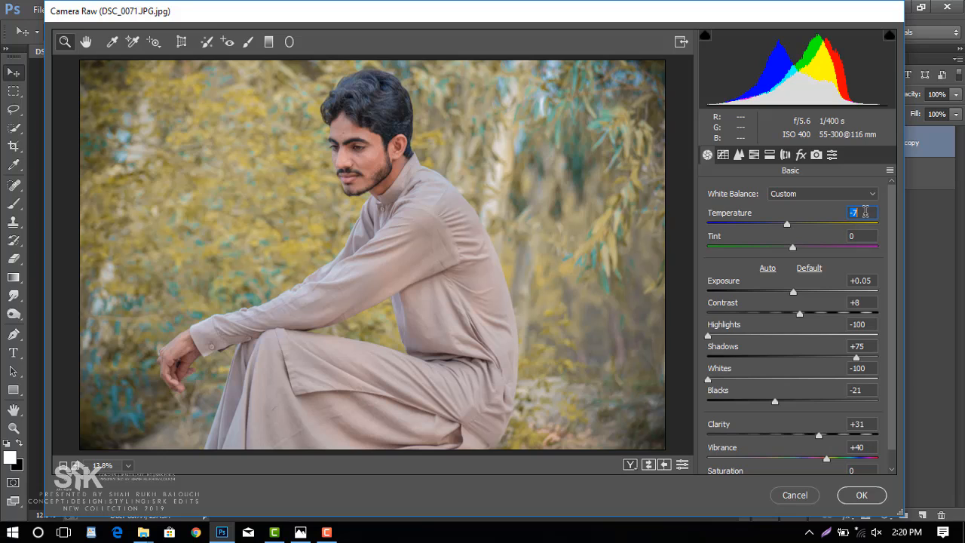
type("-8")
type("-8")
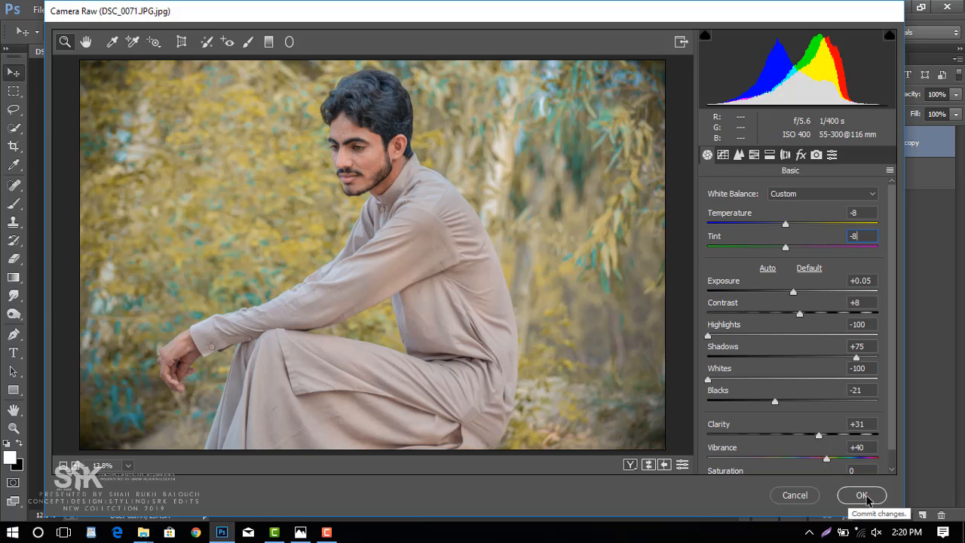
left_click(862, 495)
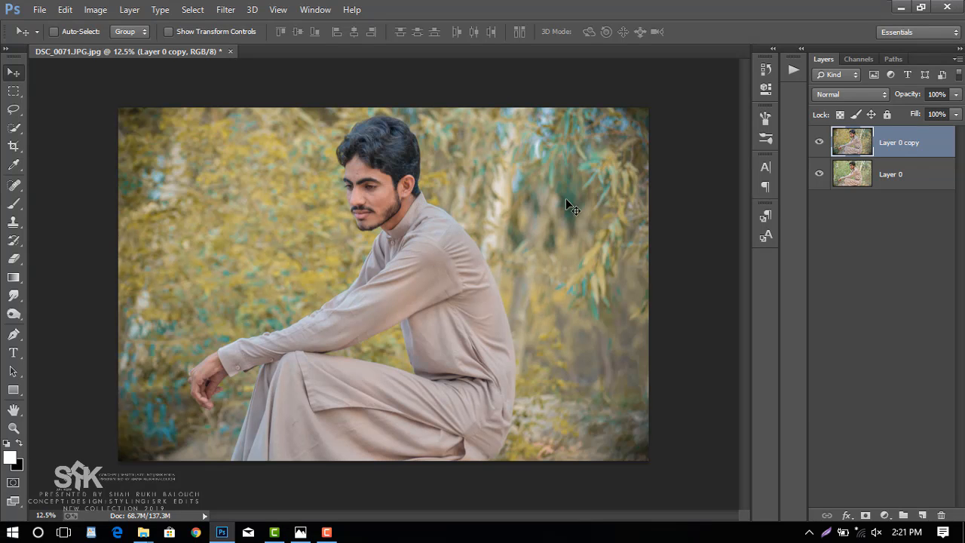
Activate the Quick Selection tool and duplicate the Layer 0 copy layer.
left_click(15, 130)
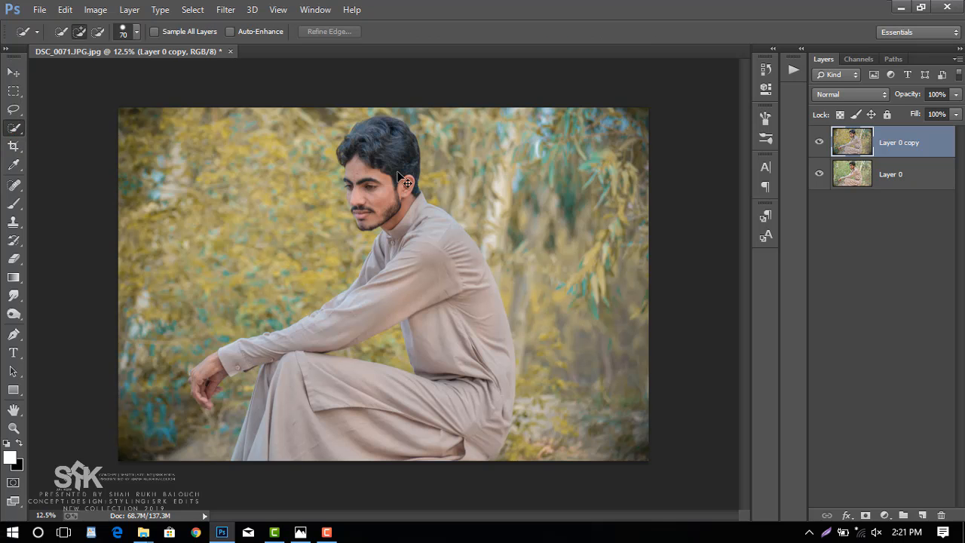
key("ctrl+plus")
key("ctrl+plus")
key("ctrl+plus")
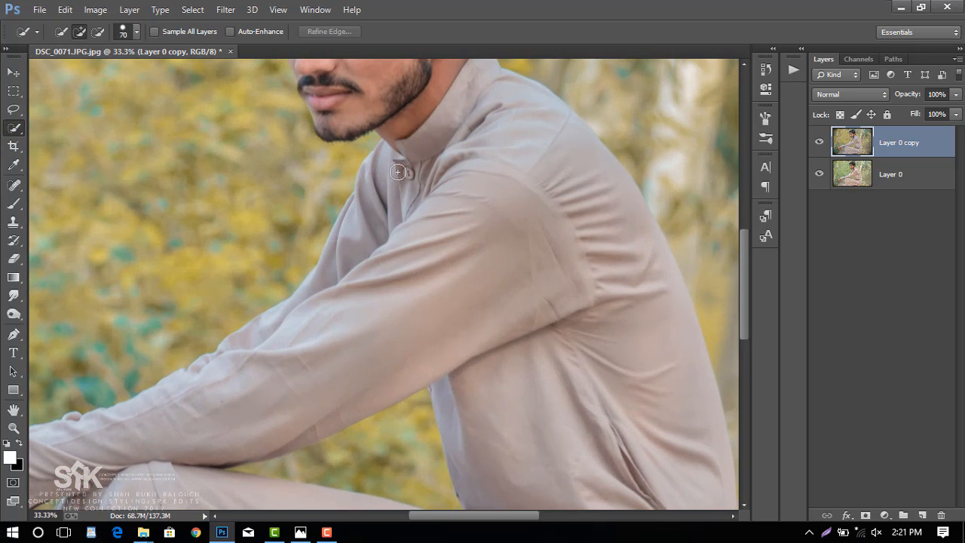
scroll(400, 170, "up", 5)
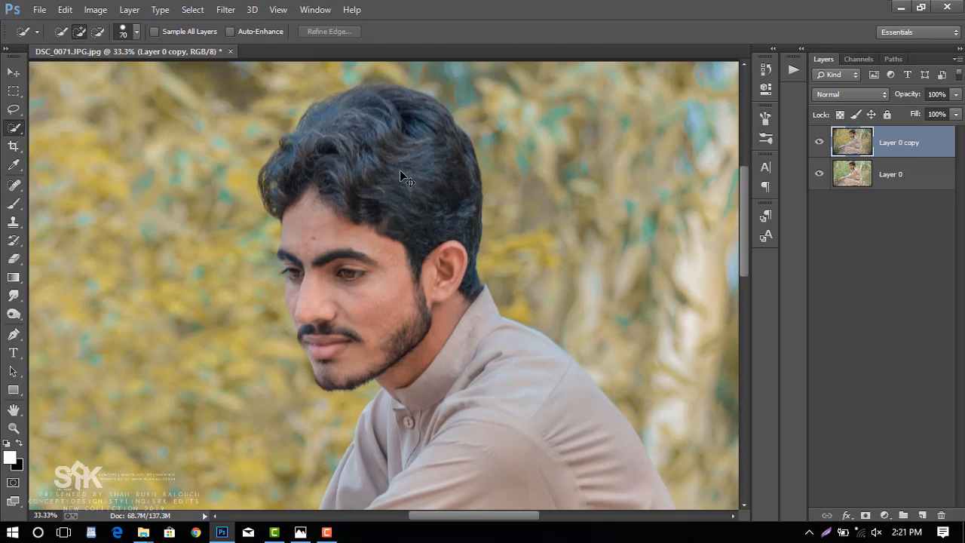
key("ctrl+j")
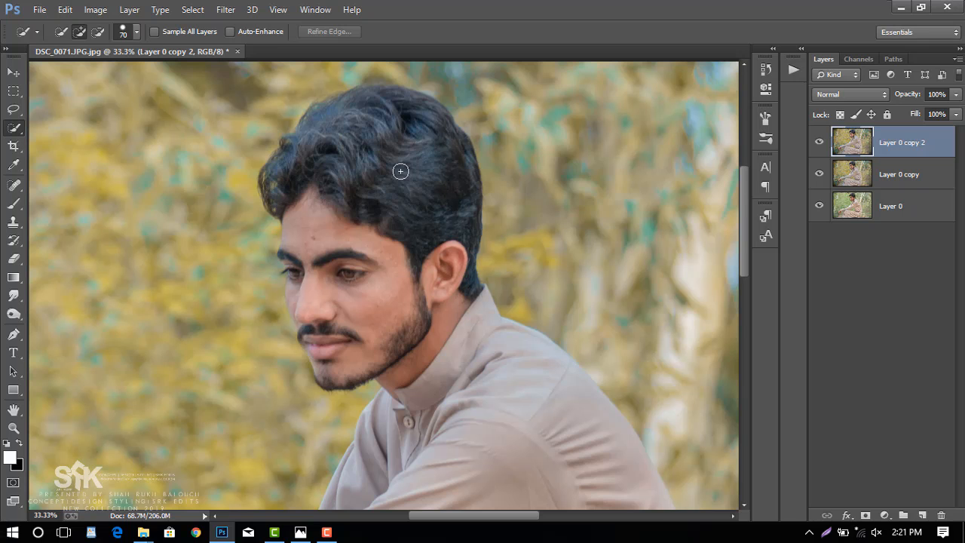
Quick-select the man from the hair down through the shirt, sleeve and hand with a 90 px brush.
key("bracketright")
key("bracketright")
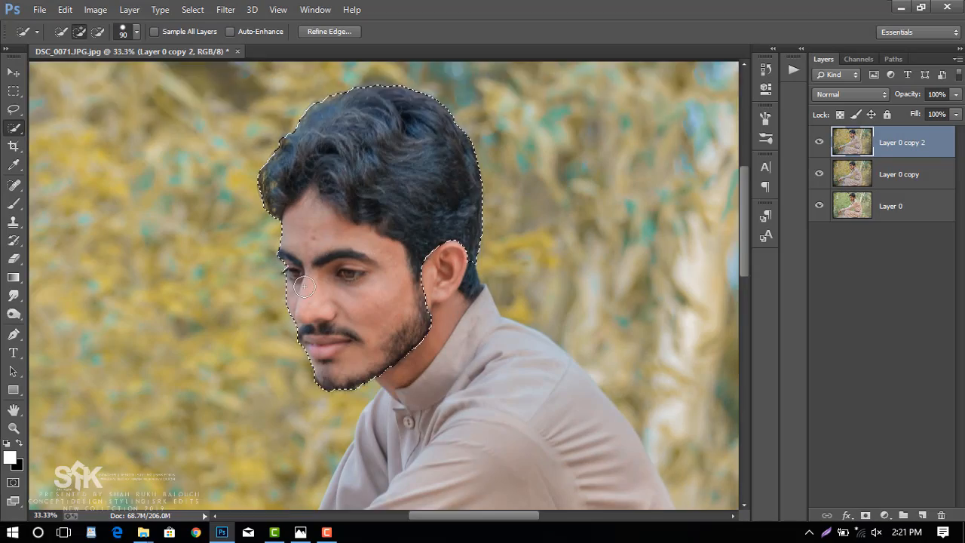
scroll(469, 225, "down", 2)
mouse_move(469, 225)
left_mouse_down()
mouse_move(452, 339)
mouse_move(359, 426)
left_mouse_up()
scroll(322, 370, "down", 2)
left_click_drag(474, 516, 446, 516)
left_click_drag(467, 377, 362, 467)
scroll(362, 452, "down", 3)
left_click_drag(469, 517, 436, 516)
mouse_move(203, 321)
left_mouse_down()
mouse_move(241, 314)
mouse_move(261, 349)
left_mouse_up()
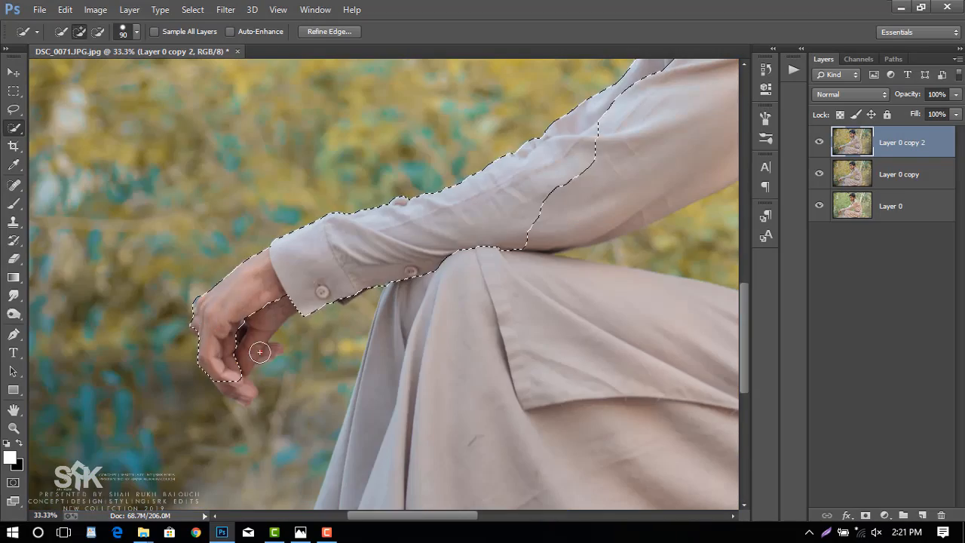
Add the missing fingers and the dark underside of the cuff to the selection with a 45 px brush.
key("bracketleft")
key("bracketleft")
key("bracketleft")
key("bracketleft")
key("bracketleft")
left_click(276, 349)
left_click(241, 389)
key("ctrl+plus")
key("ctrl+plus")
key("ctrl+plus")
scroll(261, 339, "down", 1)
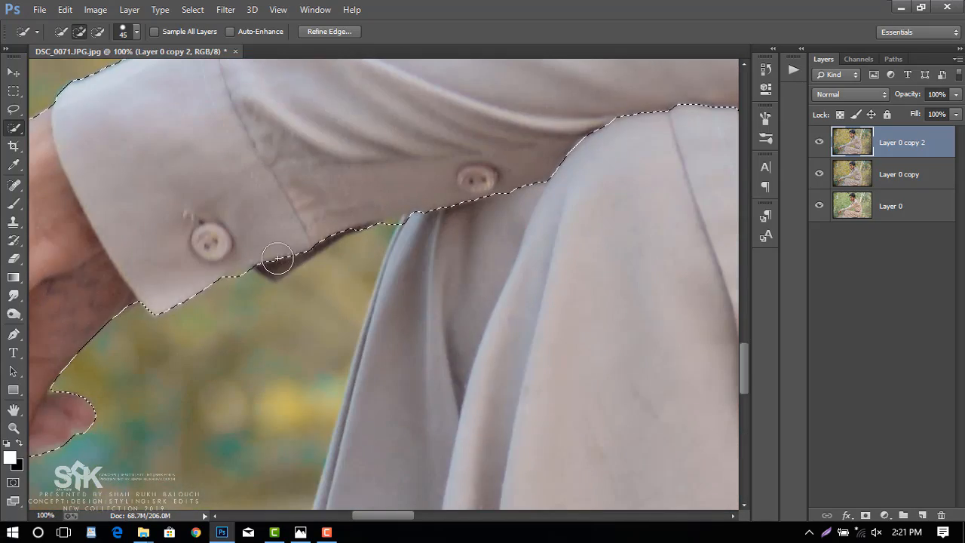
left_click(279, 266)
left_click_drag(395, 516, 357, 517)
scroll(369, 354, "down", 3)
scroll(305, 139, "down", 1)
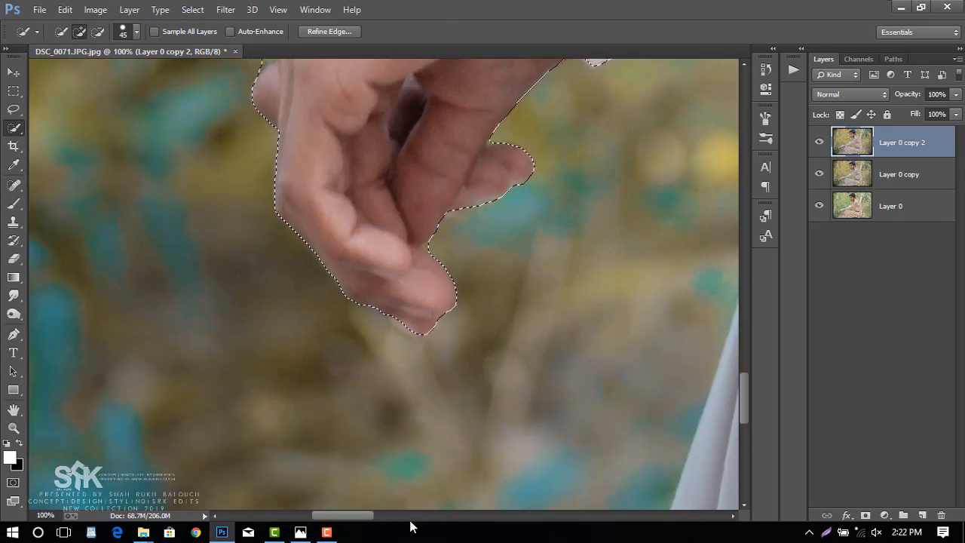
Refine the selection around the cloth fold just below the sleeve and knee with a 10 px brush.
left_click(411, 516)
scroll(422, 362, "up", 5)
key("bracketleft")
key("bracketleft")
key("bracketleft")
key("bracketleft")
key("bracketleft")
key("bracketleft")
key("bracketleft")
left_click(98, 32)
left_click(472, 160, "alt")
scroll(457, 219, "down", 4)
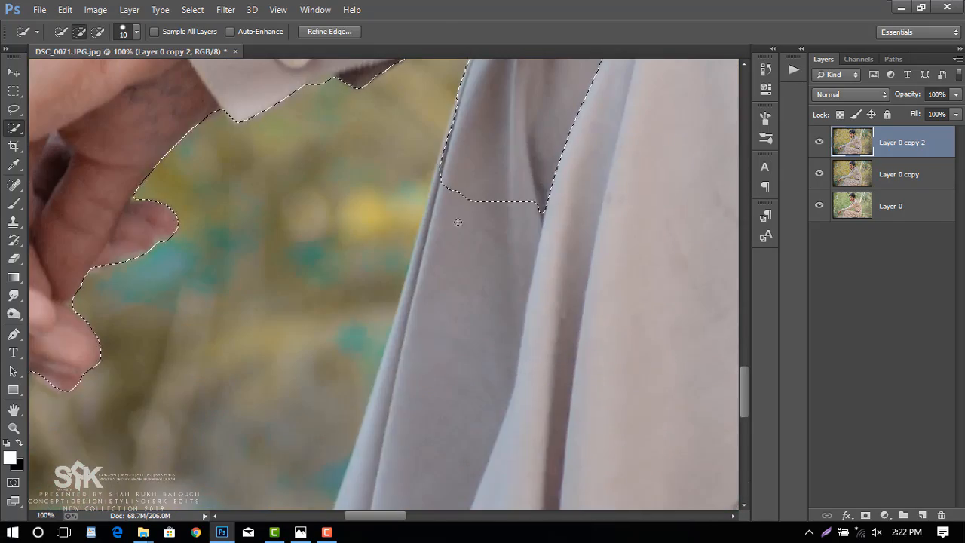
Extend the selection down the front edge of the garment below the knee with a 40 px brush.
scroll(452, 219, "up", 2)
key("bracketright")
key("bracketright")
key("bracketright")
key("bracketright")
key("bracketright")
key("bracketright")
left_click(411, 211, "alt")
scroll(414, 339, "down", 1)
left_click_drag(445, 199, 419, 426)
scroll(440, 209, "down", 1)
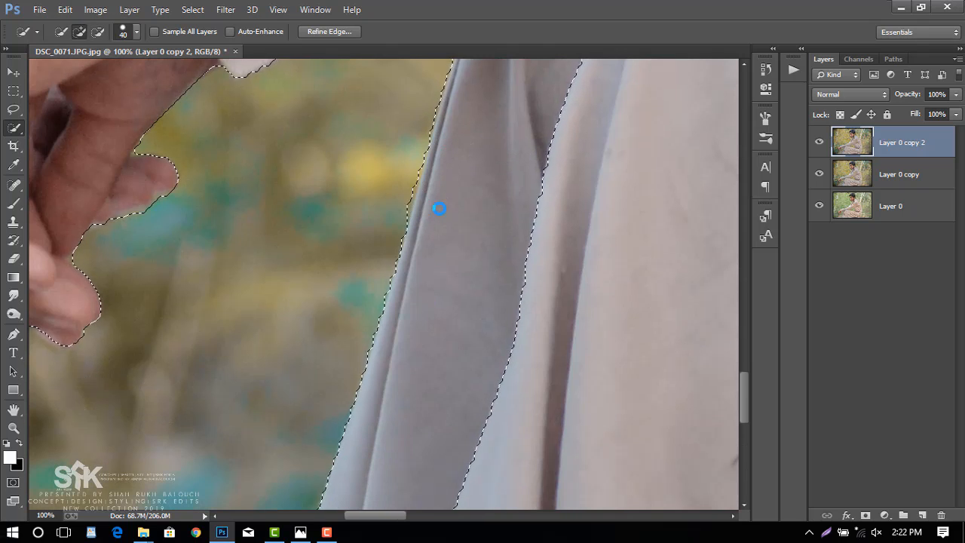
Add the rest of the lower garment, from the front folds across the lap to the man's lower back.
left_click(402, 174, "alt")
scroll(404, 302, "down", 7)
left_click_drag(405, 317, 714, 336)
left_click_drag(374, 516, 495, 447)
scroll(497, 422, "down", 3)
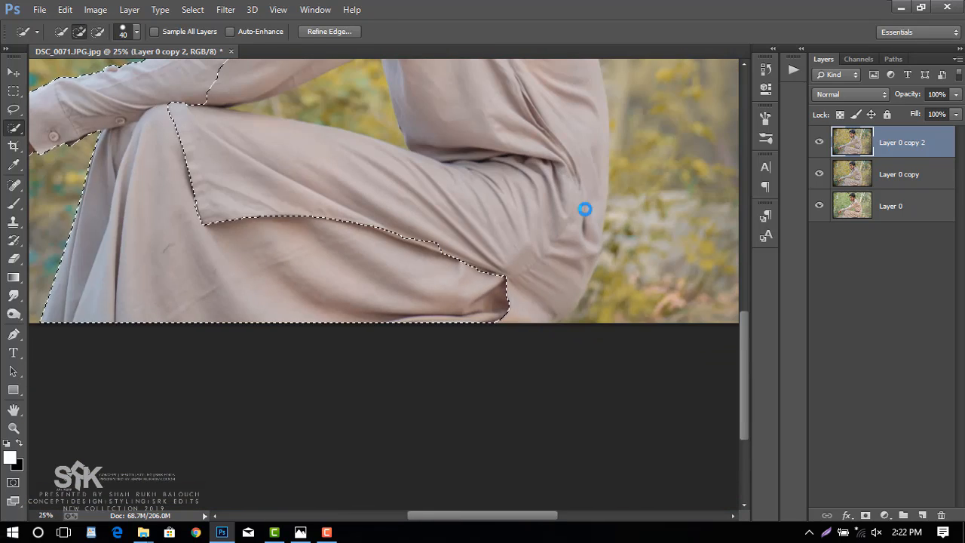
left_click_drag(584, 211, 565, 294)
scroll(595, 356, "up", 3)
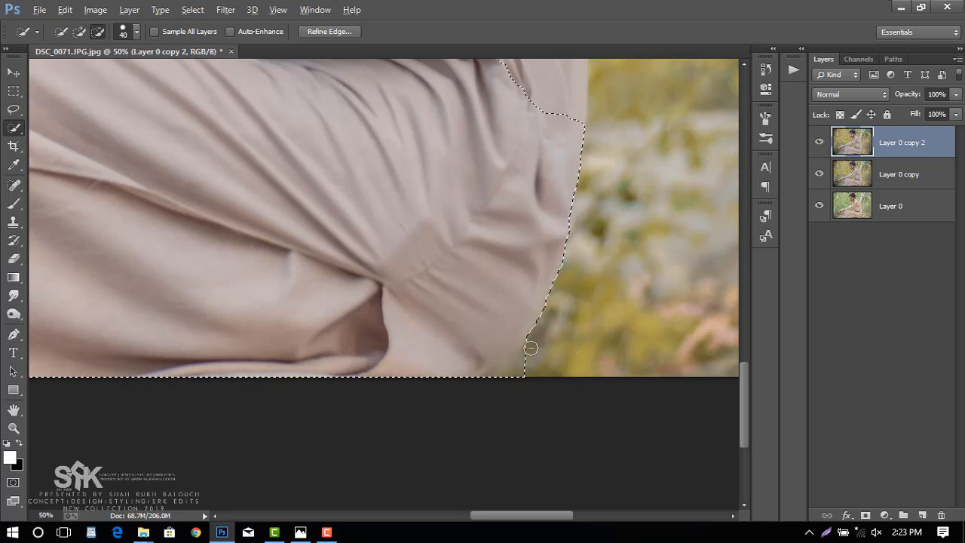
Trim the selection at the rear hem and complete it around the man's upper body, finishing with a 10 px brush.
left_click(530, 349, "alt")
scroll(513, 287, "up", 5)
key("bracketright")
left_click_drag(490, 266, 786, 142)
mouse_move(343, 379)
left_mouse_down()
mouse_move(370, 377)
mouse_move(221, 357)
mouse_move(138, 365)
left_mouse_up()
key("bracketleft")
key("bracketleft")
key("bracketleft")
key("bracketleft")
key("bracketleft")
key("bracketleft")
key("bracketleft")
left_click(127, 368, "alt")
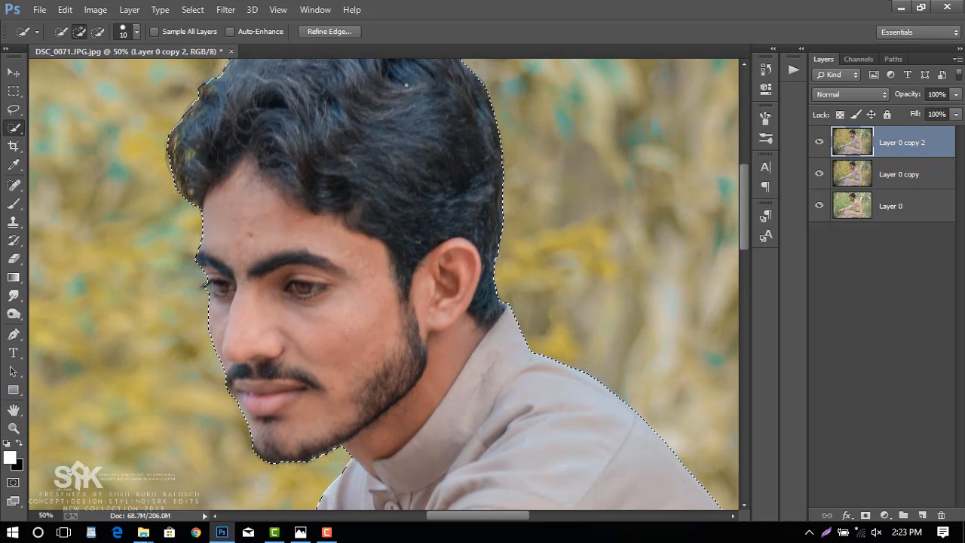
left_click(343, 33)
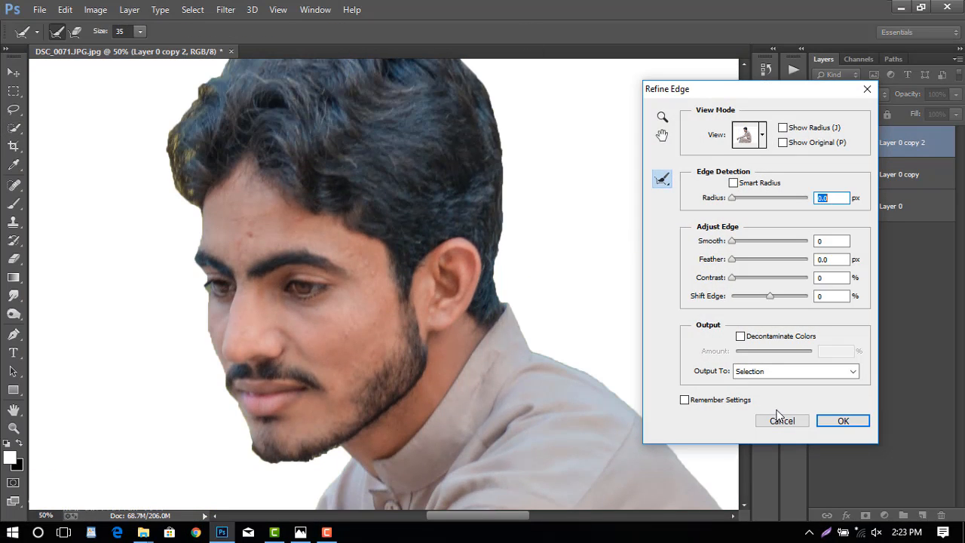
left_click(793, 420)
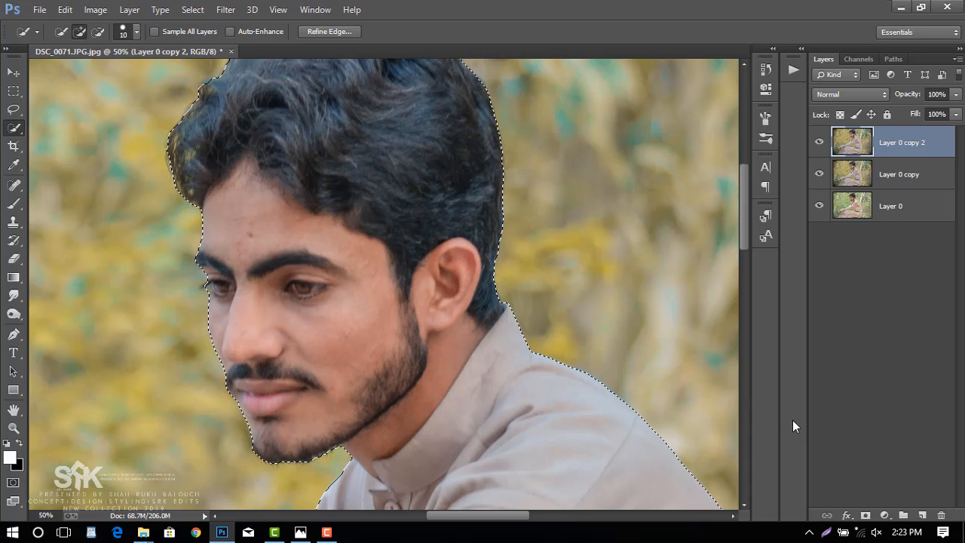
key("ctrl+minus")
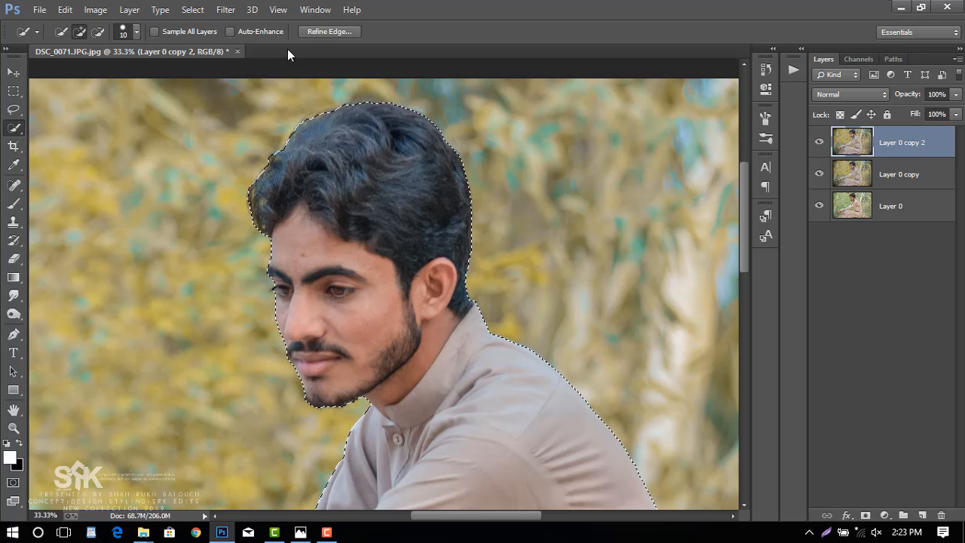
Open Refine Edge for the selection and brush along the hair outline with the Refine Radius brush at size 100.
left_click(316, 33)
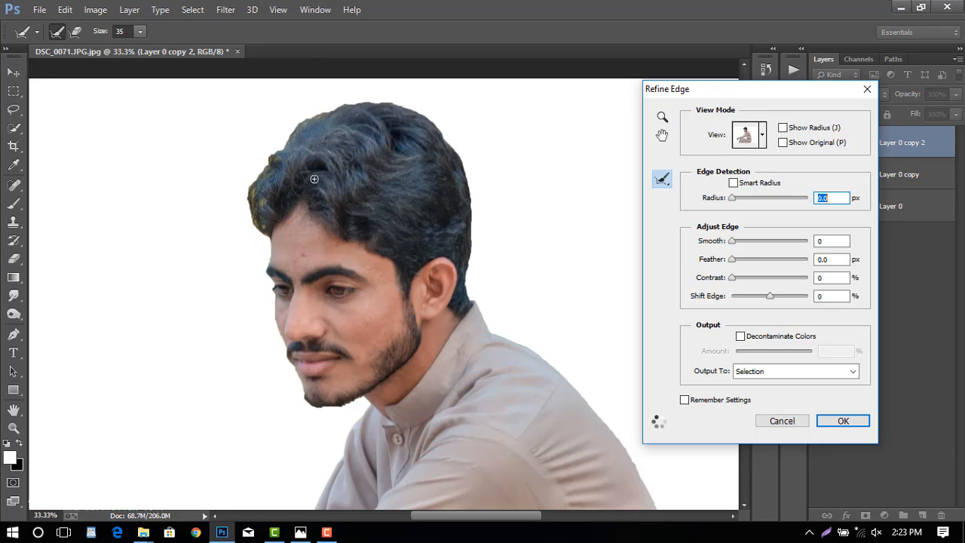
left_click(449, 1)
left_click_drag(107, 30, 190, 32)
mouse_move(254, 233)
left_mouse_down()
mouse_move(244, 182)
mouse_move(300, 118)
mouse_move(377, 97)
mouse_move(453, 118)
mouse_move(482, 185)
mouse_move(475, 142)
mouse_move(456, 122)
mouse_move(484, 220)
mouse_move(479, 282)
mouse_move(484, 235)
mouse_move(496, 259)
left_mouse_up()
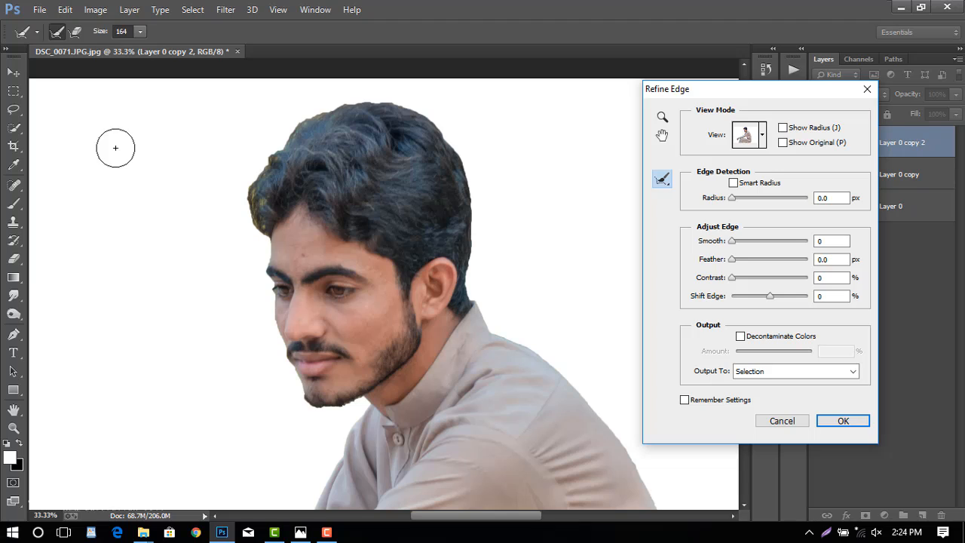
mouse_move(100, 34)
left_mouse_down()
mouse_move(69, 45)
mouse_move(98, 36)
mouse_move(86, 37)
left_mouse_up()
mouse_move(260, 235)
left_mouse_down()
mouse_move(247, 192)
mouse_move(320, 102)
mouse_move(403, 98)
mouse_move(449, 130)
mouse_move(469, 163)
left_mouse_up()
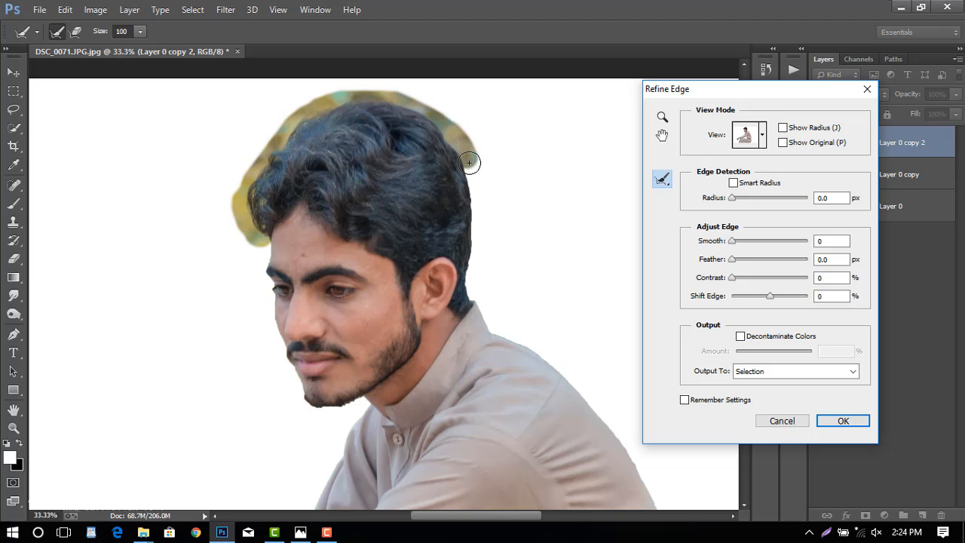
Brush the edge refinement along the face profile beside the eye and lips and under the chin.
scroll(230, 300, "down", 3)
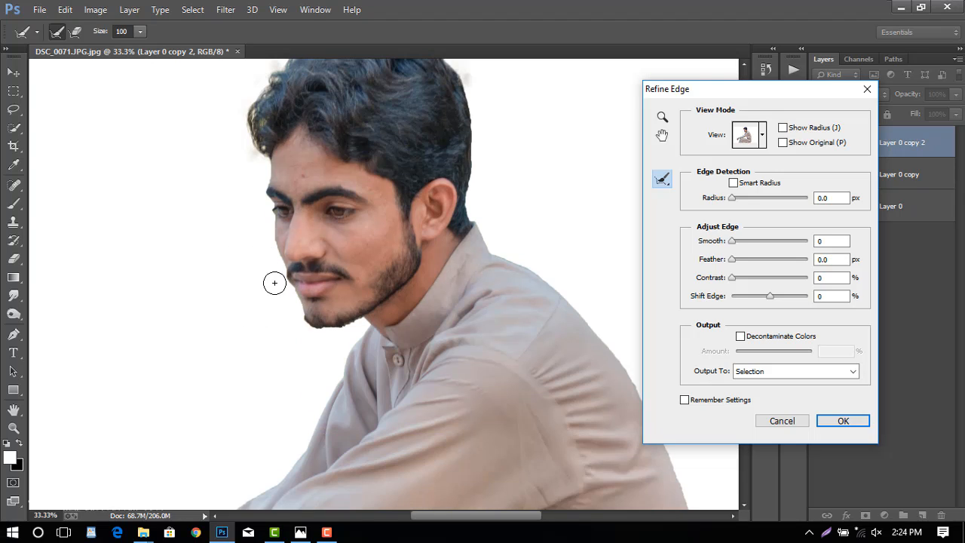
left_click_drag(277, 281, 283, 292)
left_click_drag(266, 212, 266, 214)
mouse_move(294, 323)
left_mouse_down()
mouse_move(339, 337)
mouse_move(359, 327)
left_mouse_up()
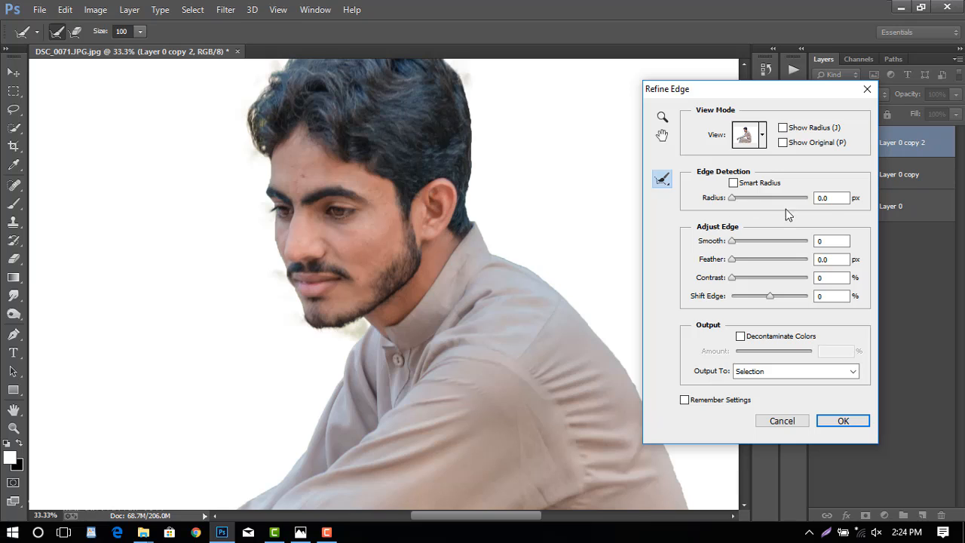
Set the Refine Edge Radius to 5.1 px, Smooth to 15 and Contrast to 10%, and apply the refinement.
type("51")
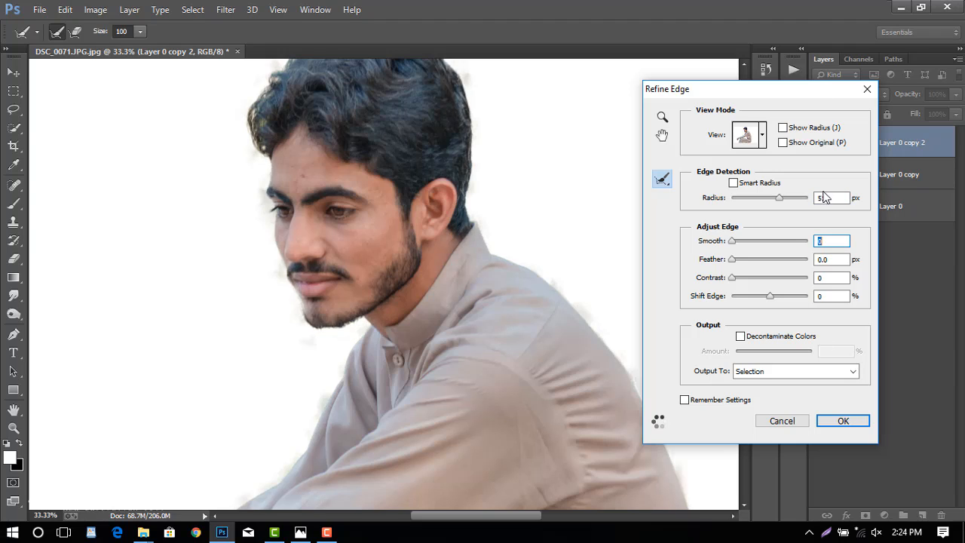
left_click_drag(833, 199, 829, 197)
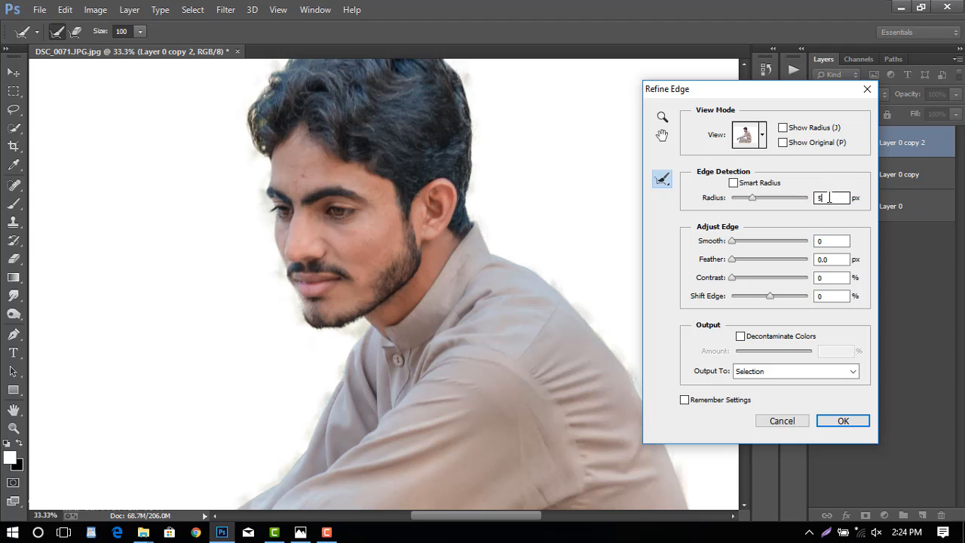
key("Up")
key("Tab")
type("1")
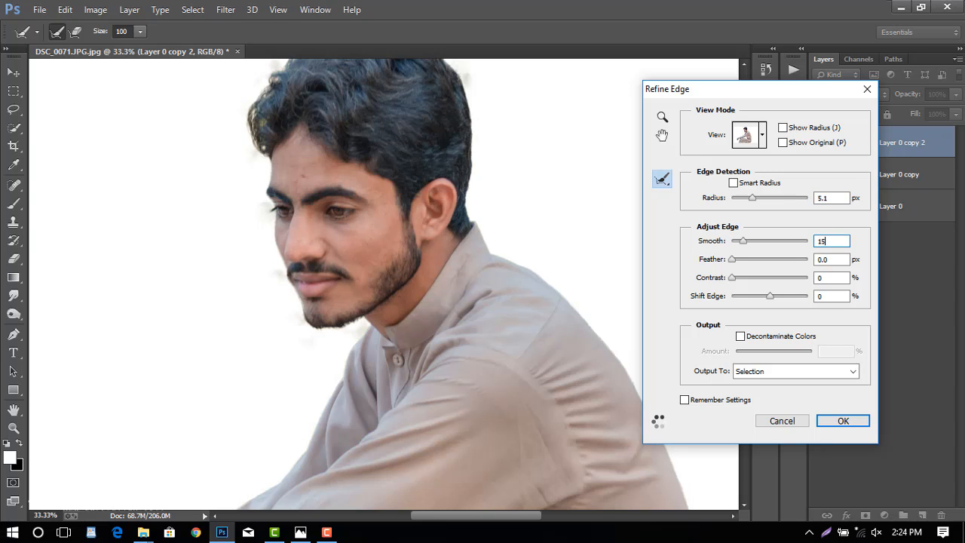
key("Tab")
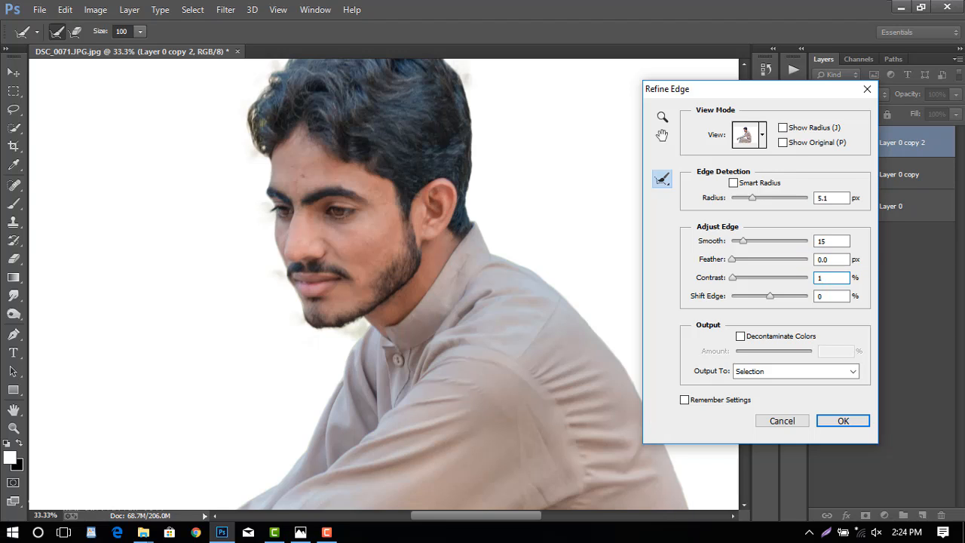
type("0")
left_click(843, 422)
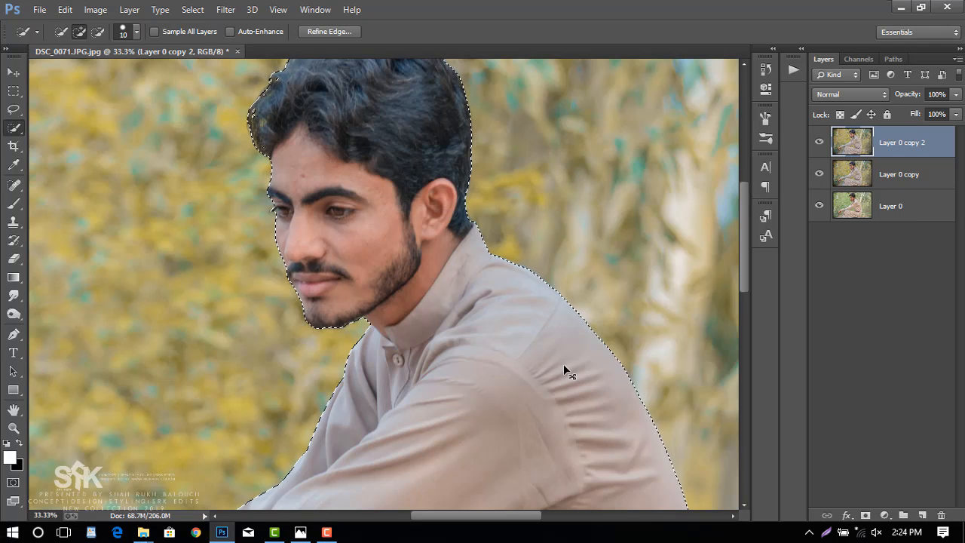
Copy the selected man onto a new layer and hide the three layers beneath it.
key("ctrl+minus")
key("ctrl+minus")
key("ctrl+minus")
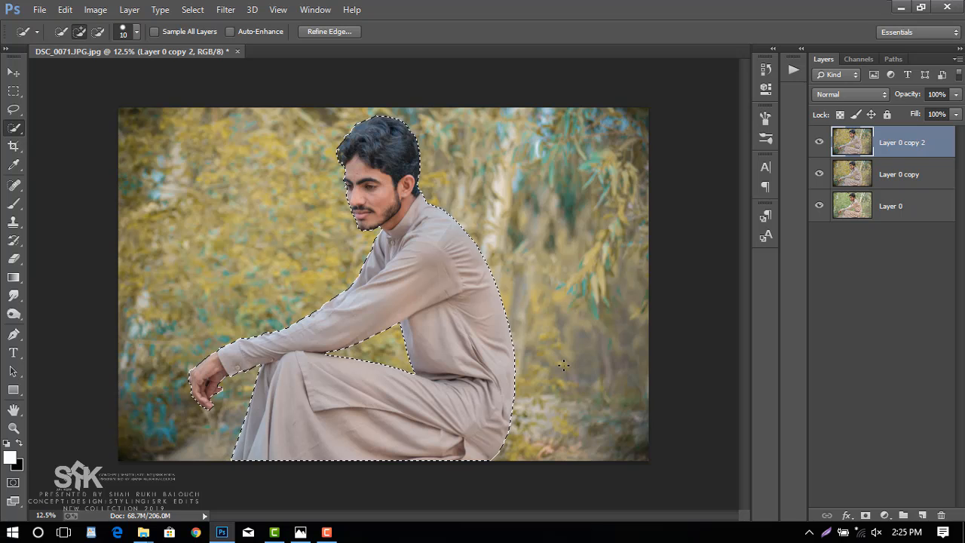
key("ctrl+j")
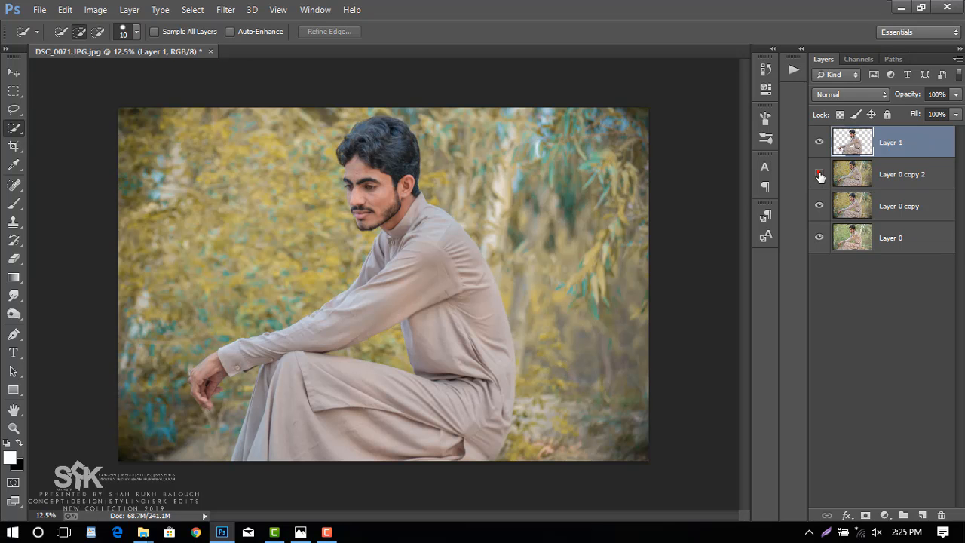
left_click_drag(820, 176, 817, 250)
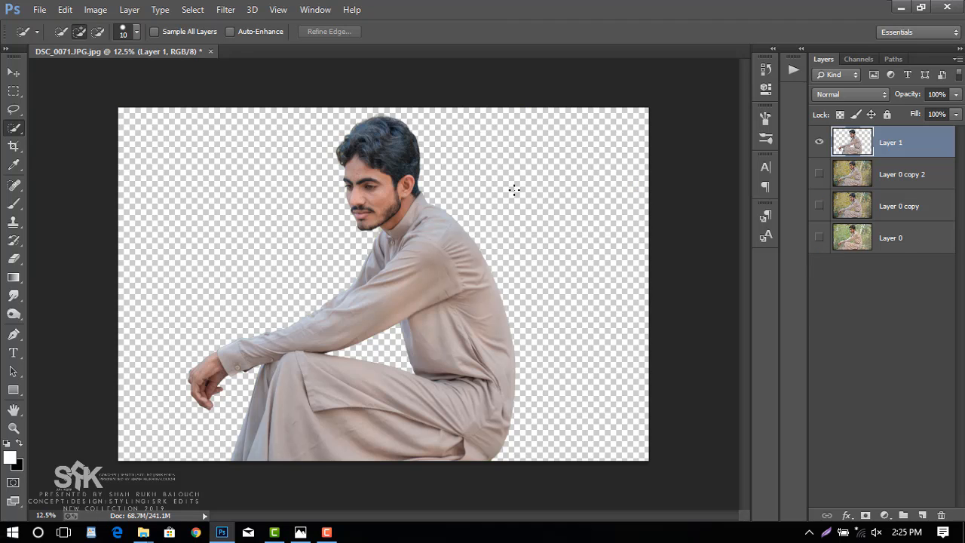
Show Layer 0 copy 2 and Layer 0 copy again and load the outline of the cut-out man as a selection.
left_click(817, 175)
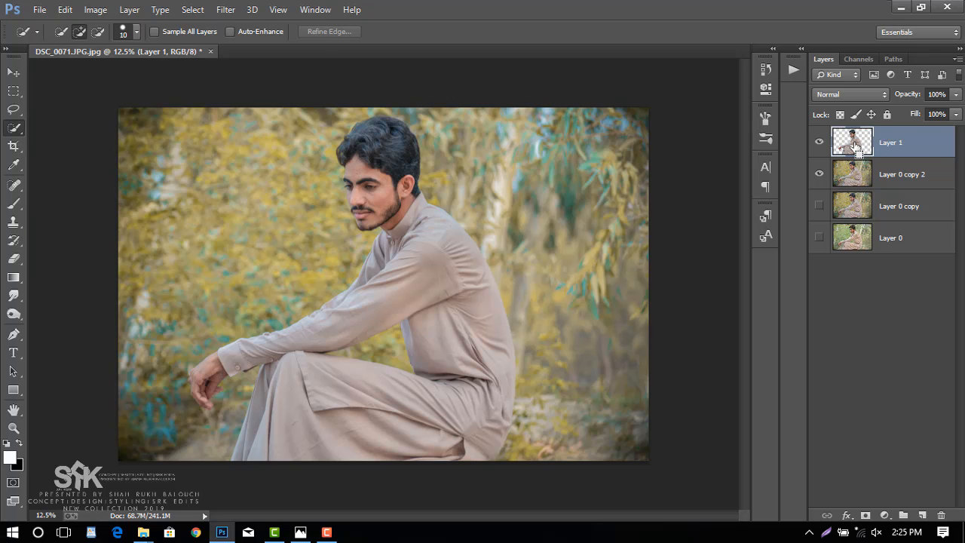
left_click(854, 146, "ctrl")
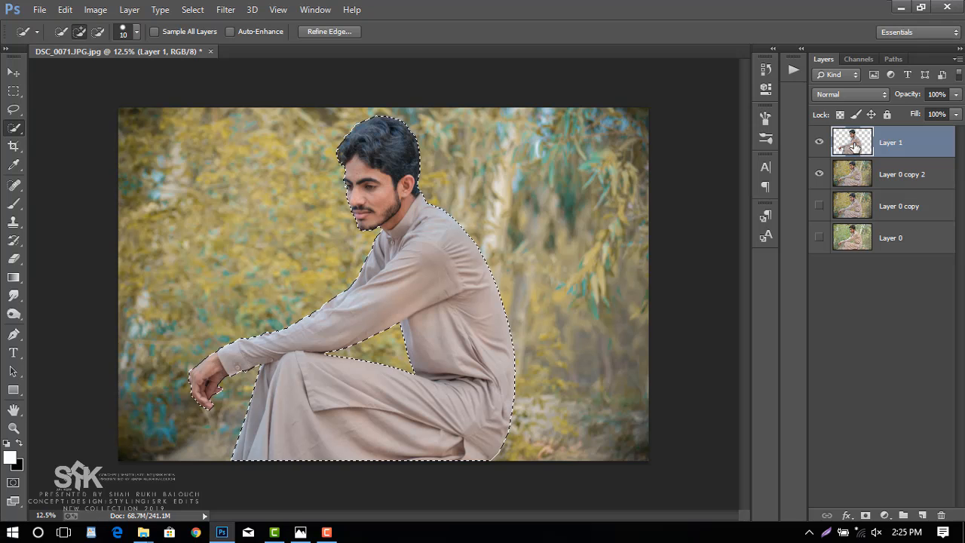
left_click(820, 205)
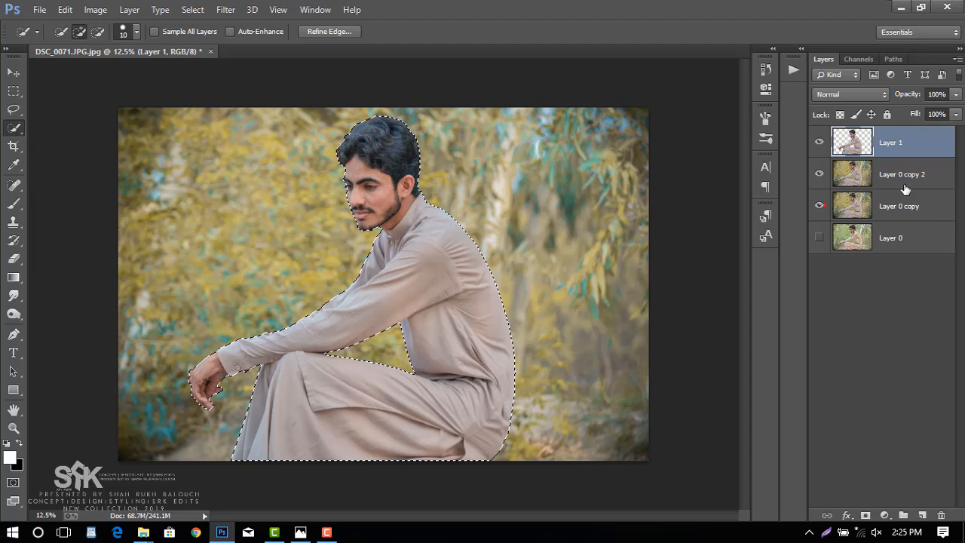
Make Layer 0 copy 2 active and expand the selection around the man by 10 pixels.
left_click(901, 181)
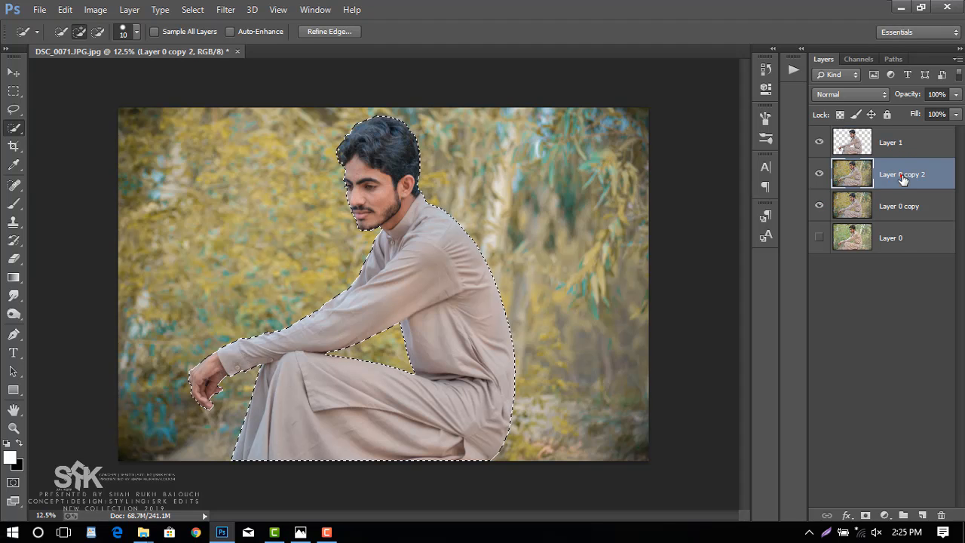
left_click(198, 11)
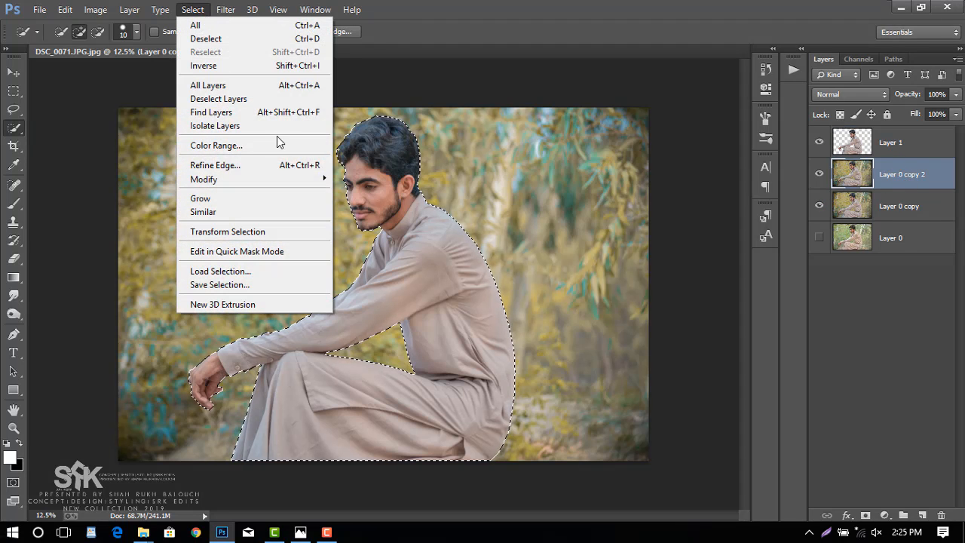
mouse_move(320, 183)
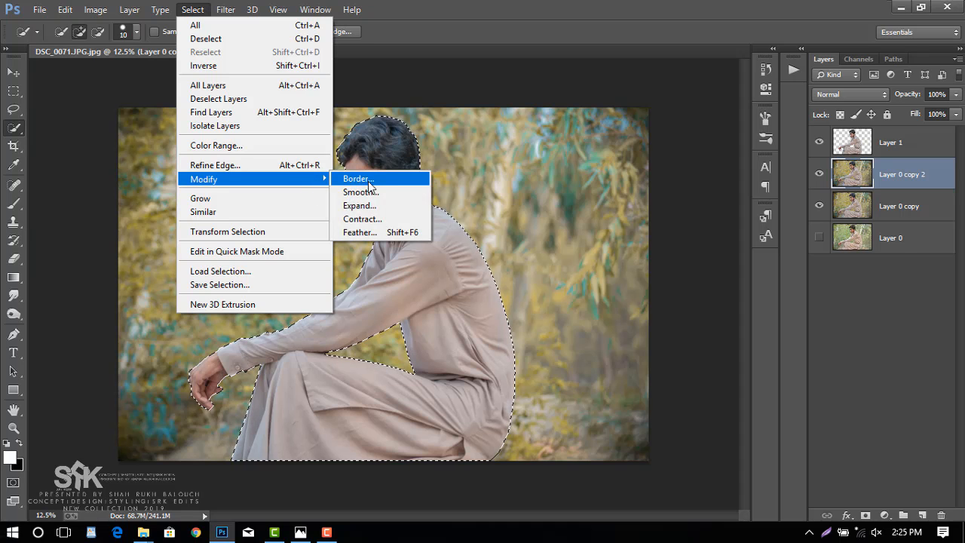
left_click(360, 206)
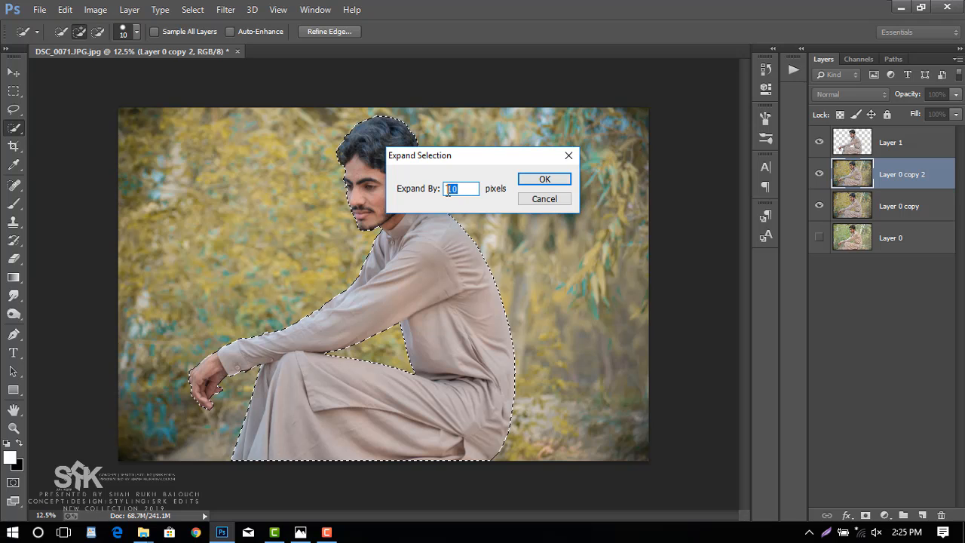
left_click(546, 181)
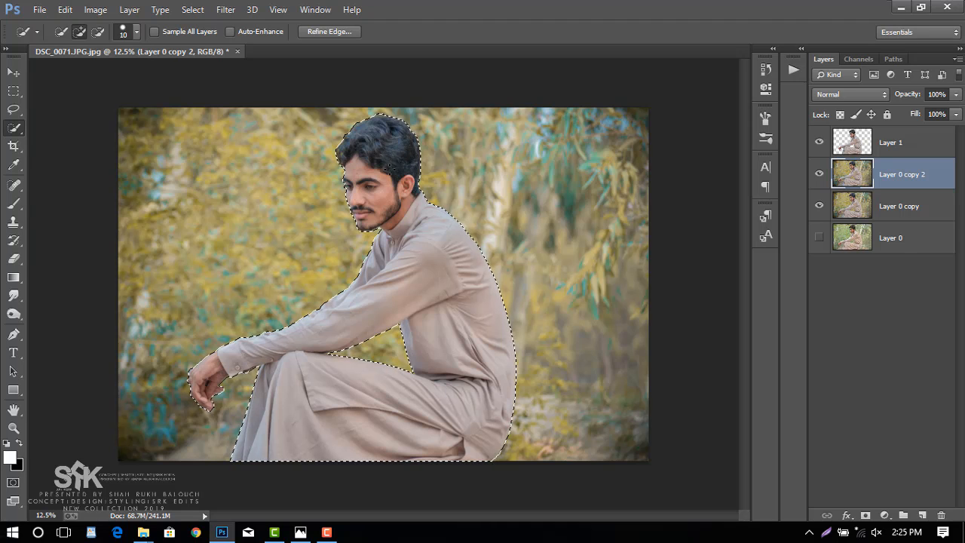
Fill the selected man on Layer 0 copy 2 with Content-Aware in Normal mode at 100% opacity, and deselect.
right_click(390, 159)
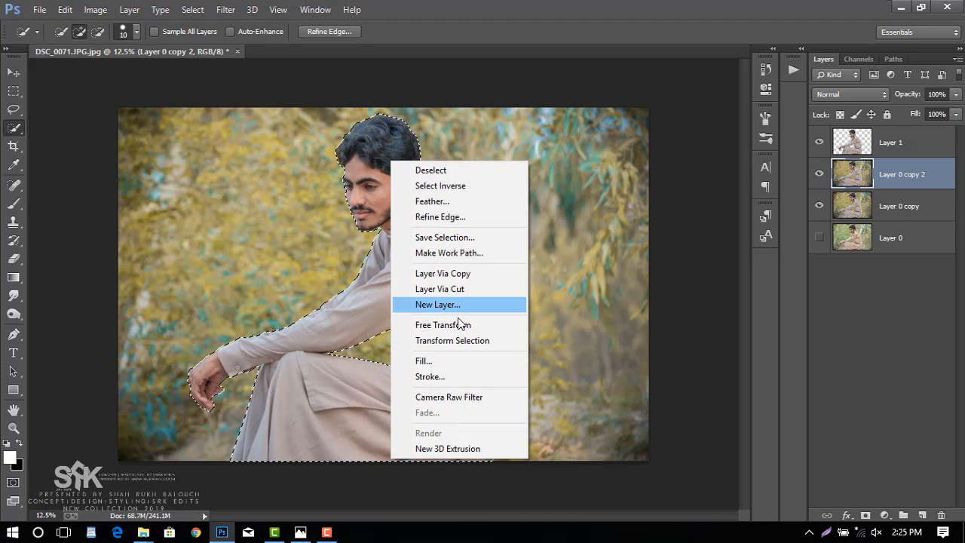
left_click(451, 366)
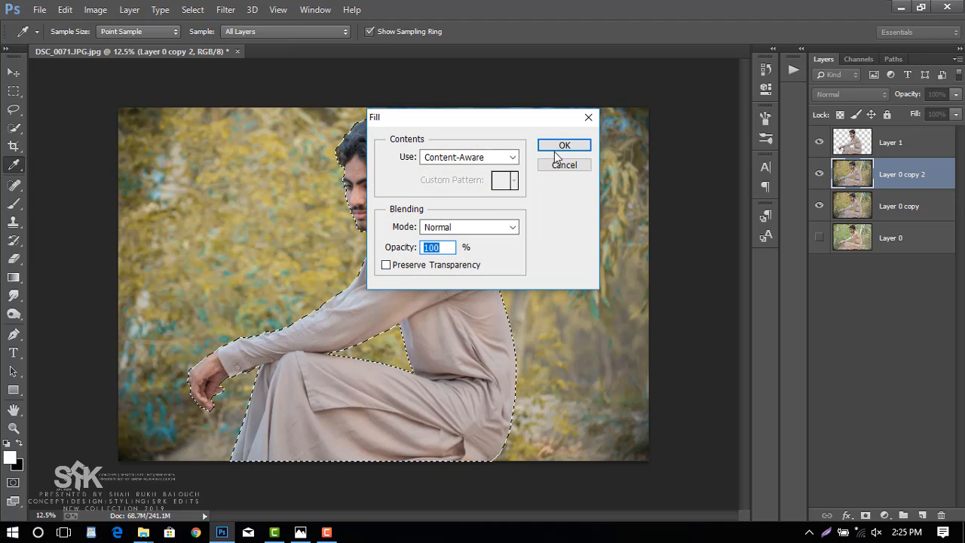
left_click(470, 157)
left_click(481, 217)
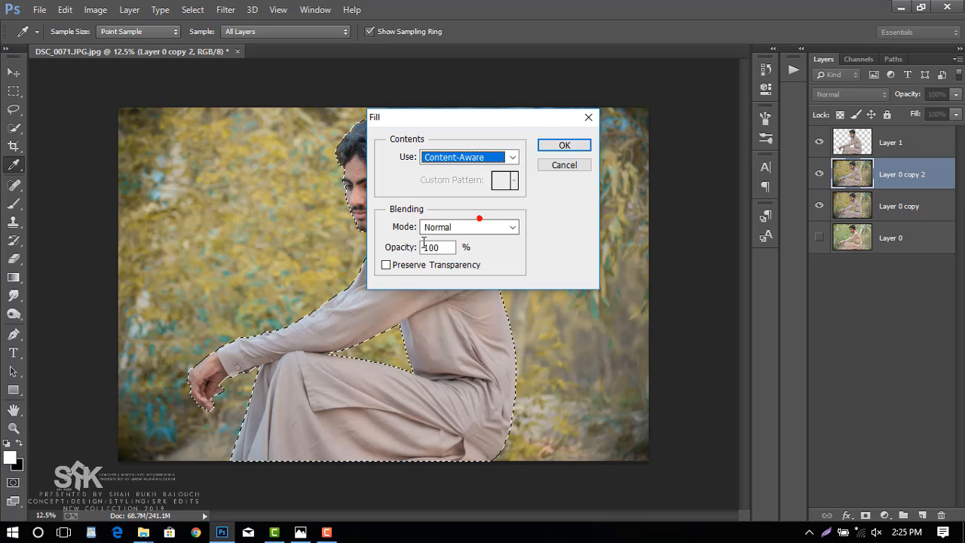
left_click(472, 227)
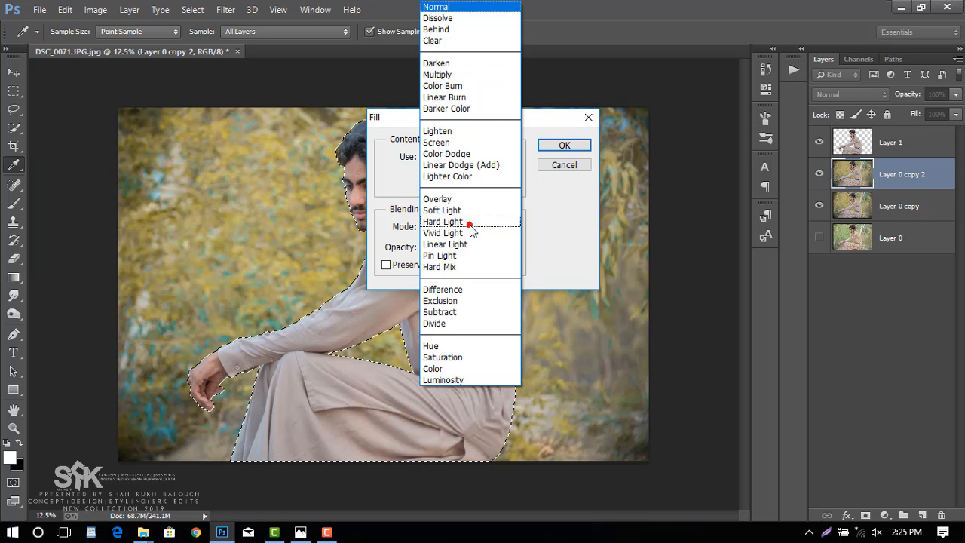
left_click(464, 9)
key("Tab")
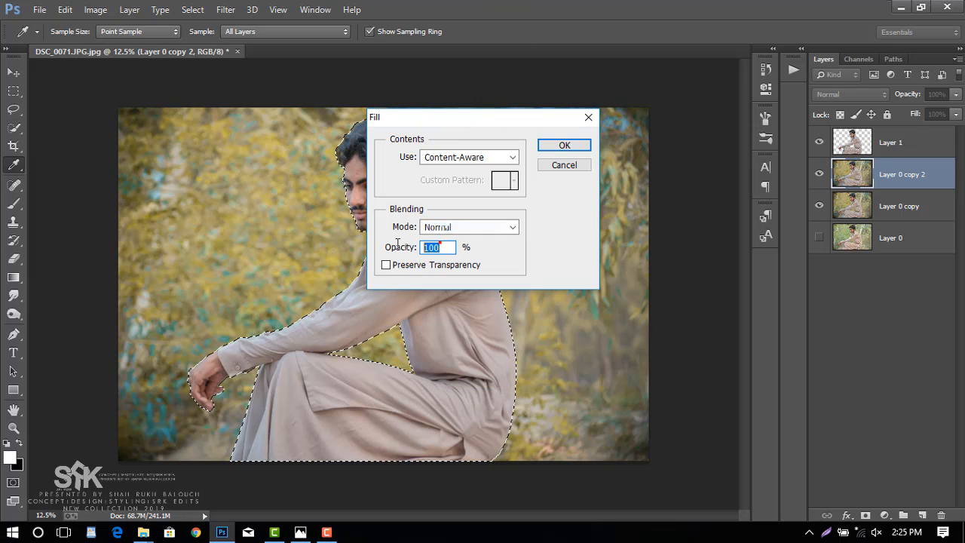
left_click(565, 146)
key("w")
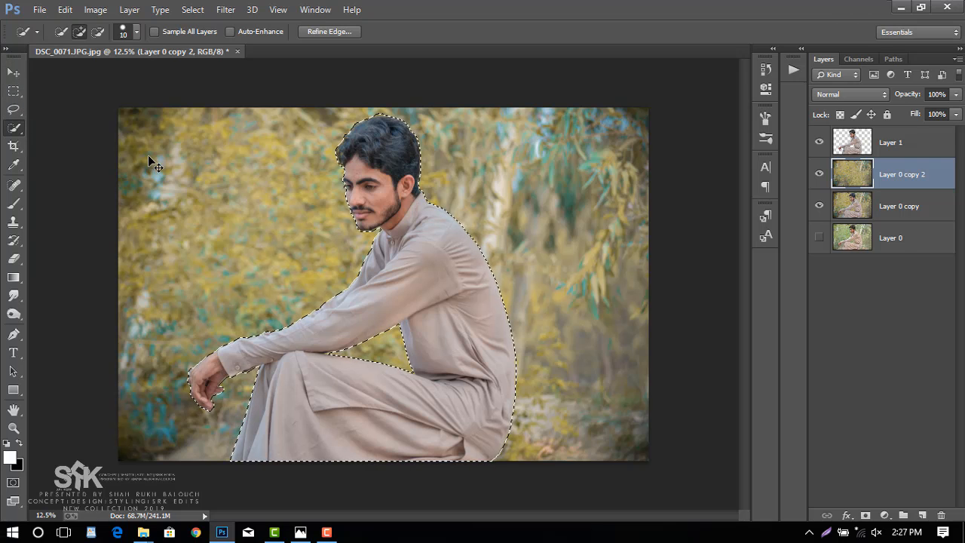
key("ctrl+d")
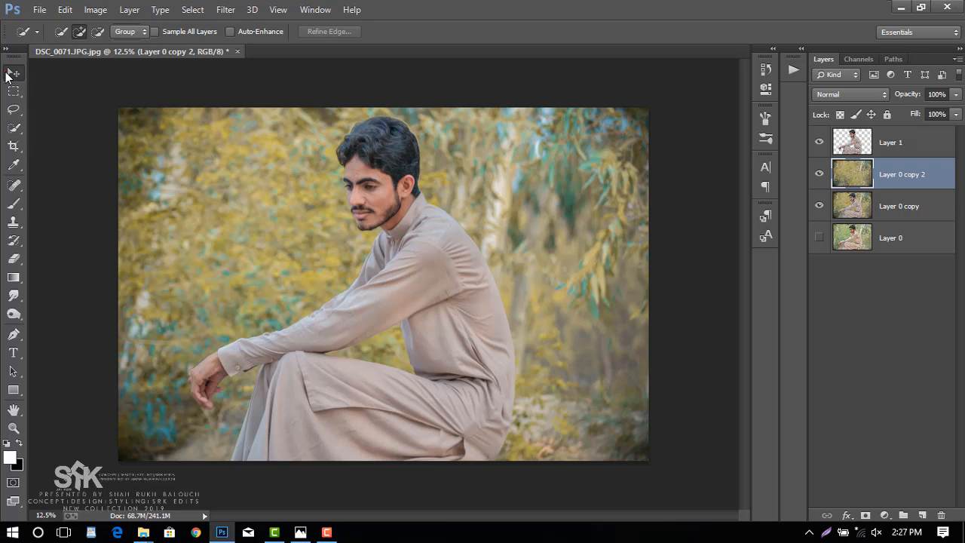
Hide Layer 1 to check the filled background, and show it again.
left_click(13, 71)
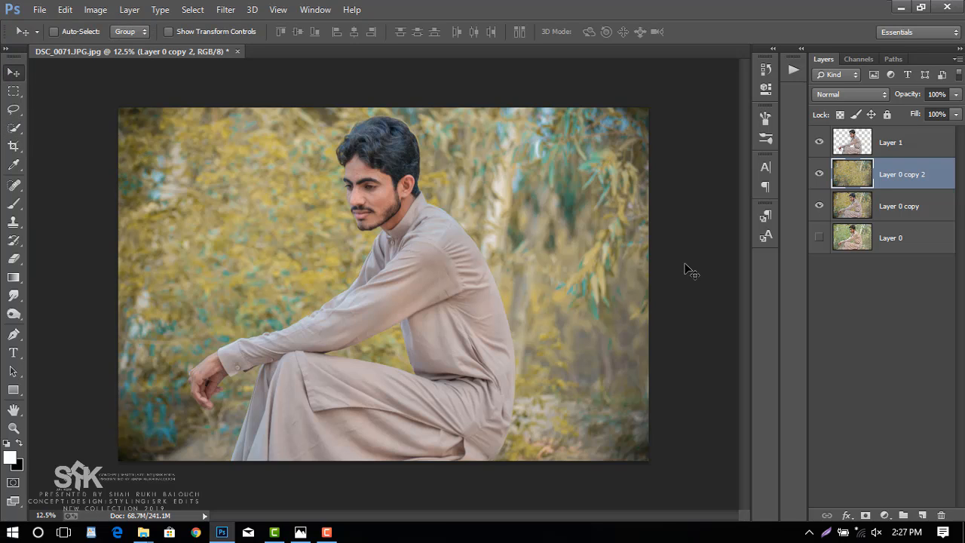
left_click(819, 141)
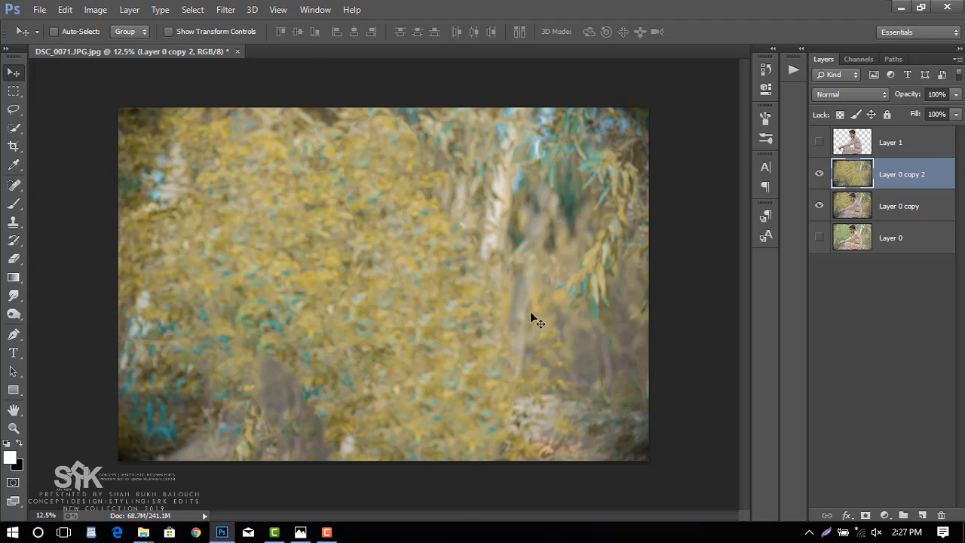
left_click(819, 143)
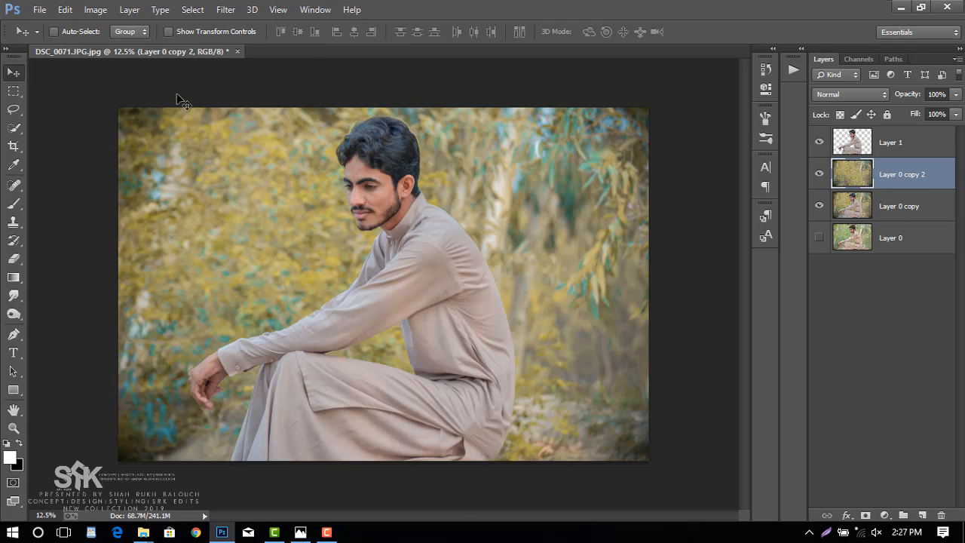
Apply a Radial Blur to the background on Layer 0 copy 2 with Amount 6, Spin method and Good quality.
left_click(223, 10)
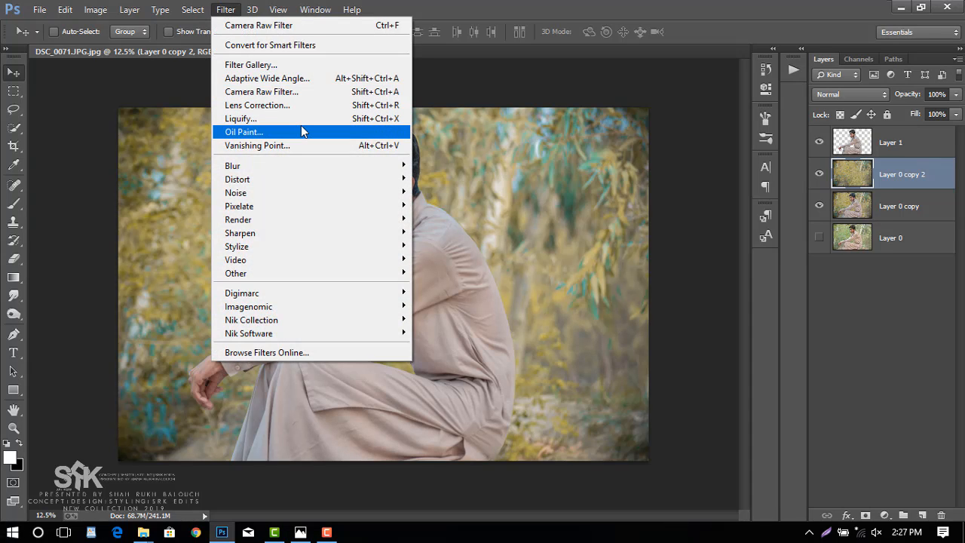
mouse_move(377, 166)
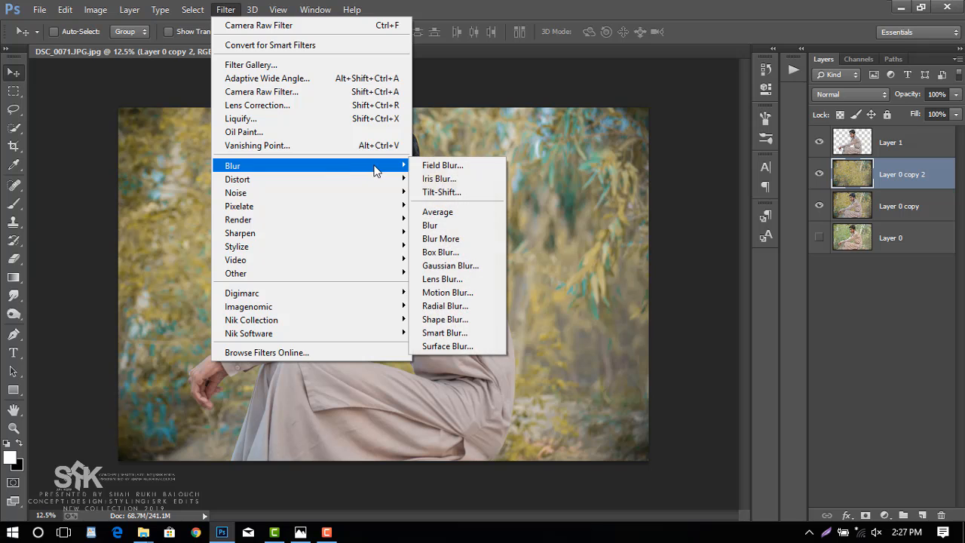
left_click(478, 309)
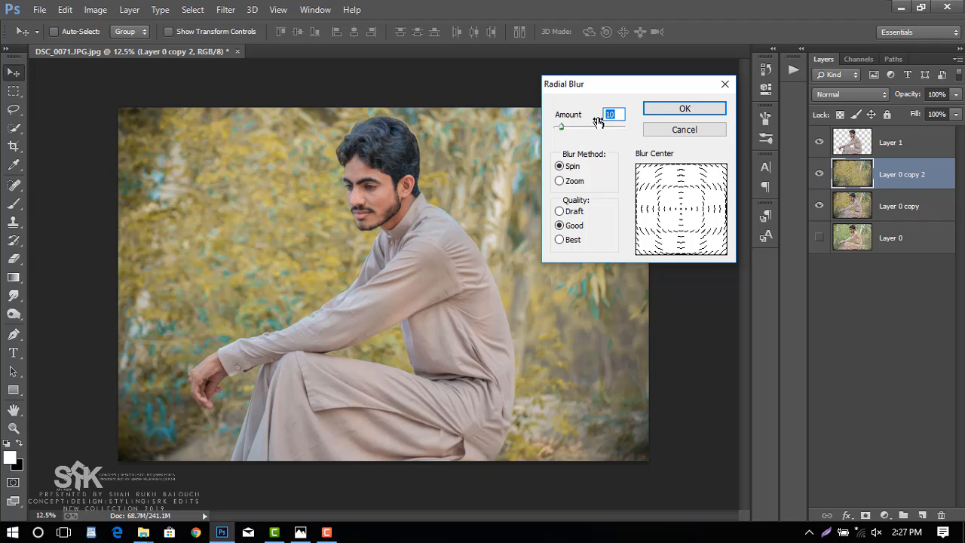
type("6")
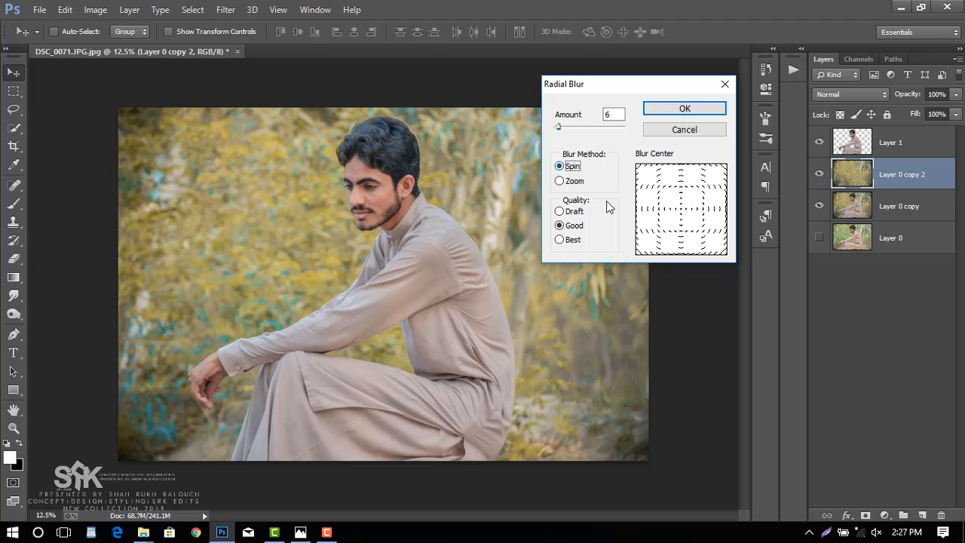
left_click(674, 111)
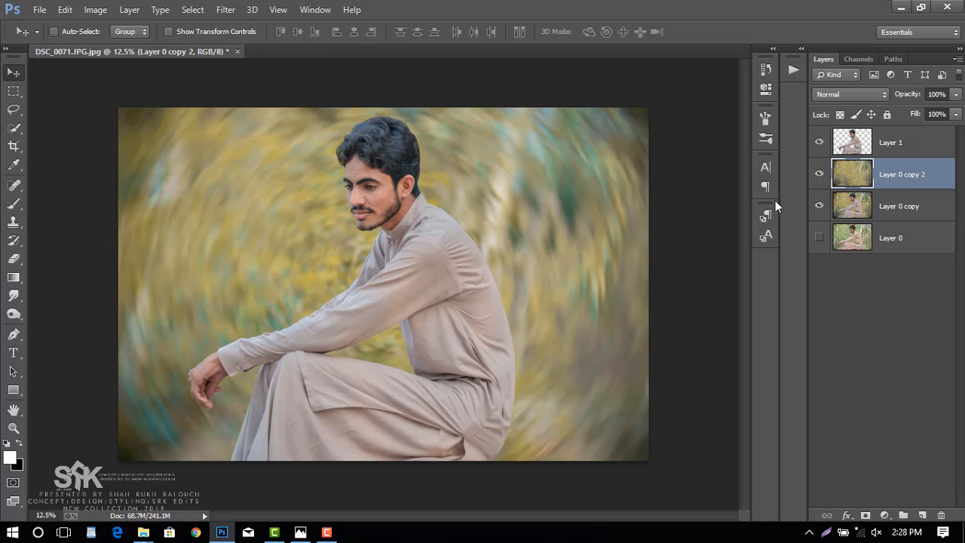
Merge the cut-out man on Layer 1 down into the blurred Layer 0 copy 2.
left_click(919, 143)
right_click(920, 144)
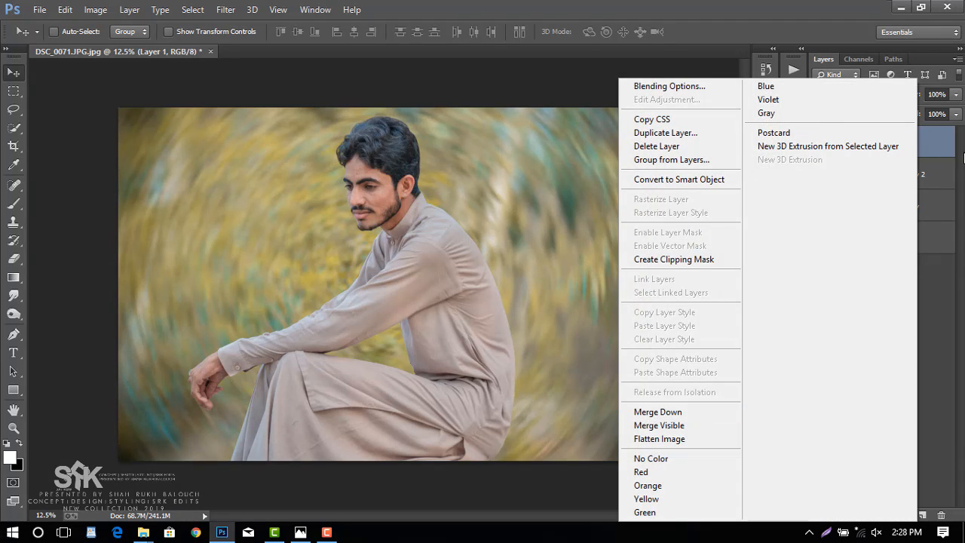
left_click(943, 144)
right_click(943, 143)
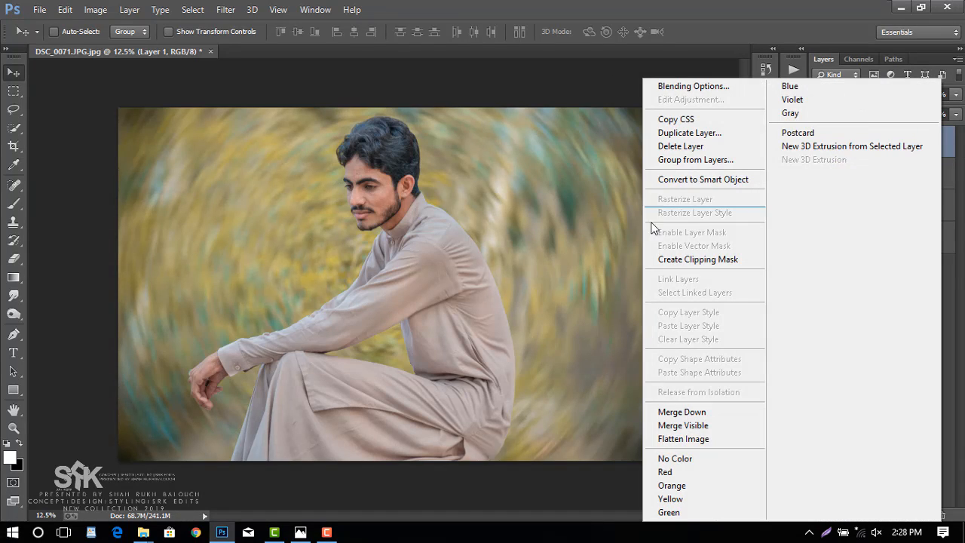
left_click(716, 413)
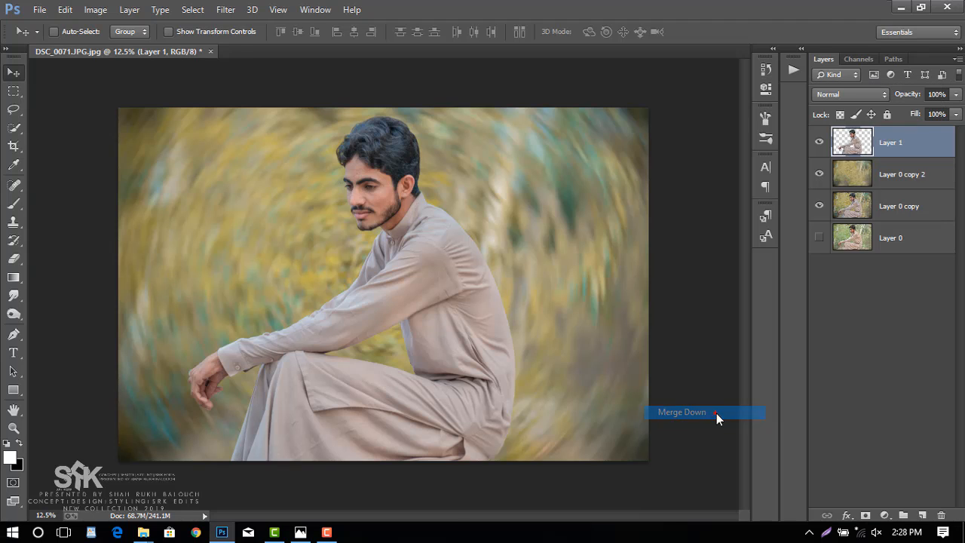
left_click(13, 147)
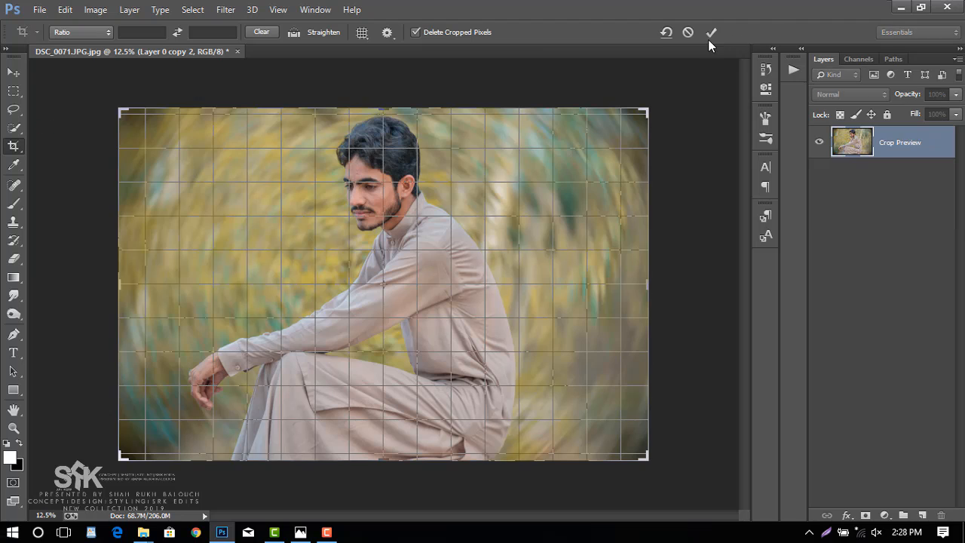
left_click(708, 38)
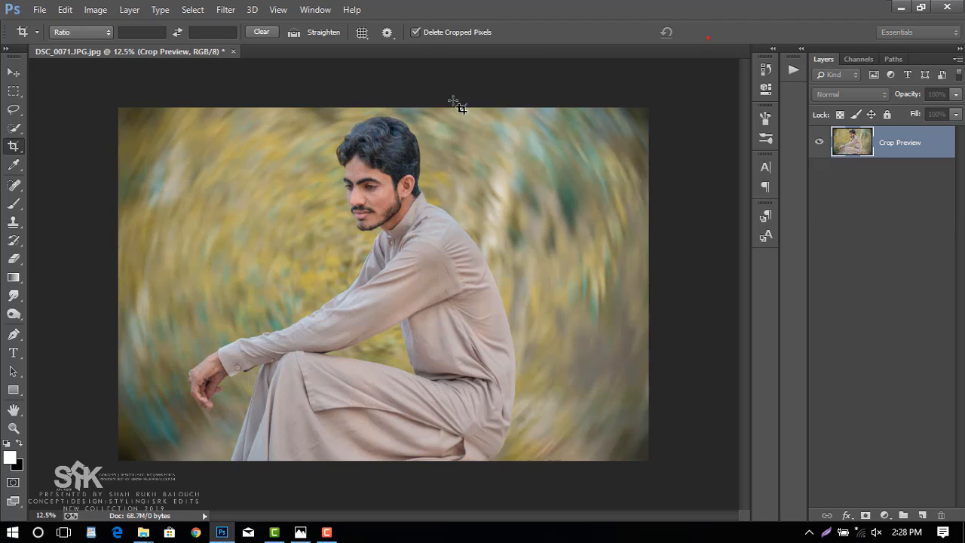
left_click(884, 516)
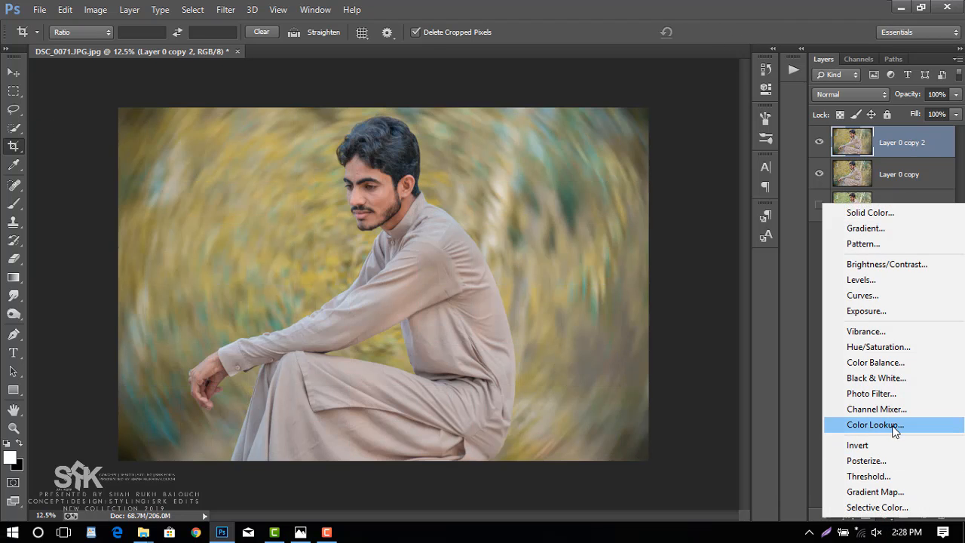
left_click(799, 410)
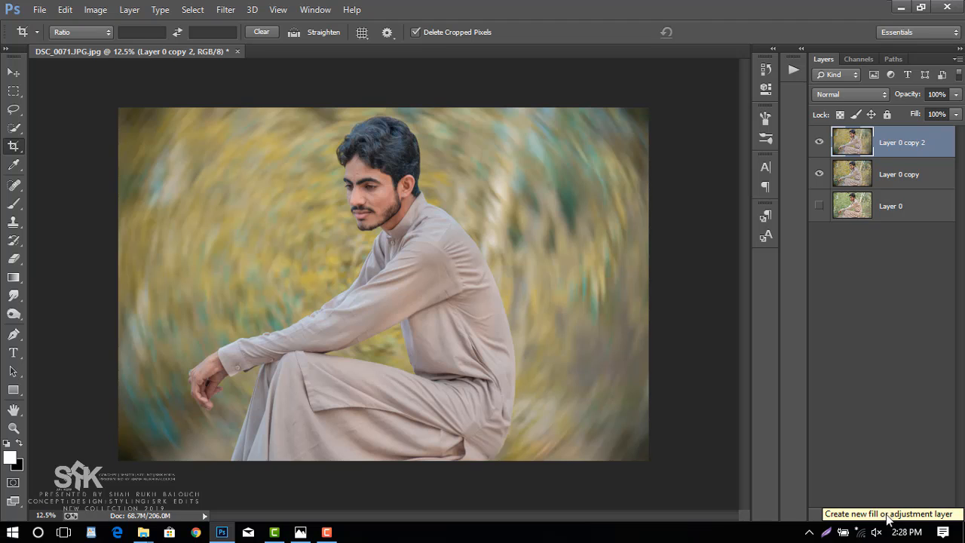
Add a Color Lookup adjustment layer above Layer 0 copy 2 using the 3D LUT IWLTBAP Aspen - Standard.3dl.
left_click(888, 519)
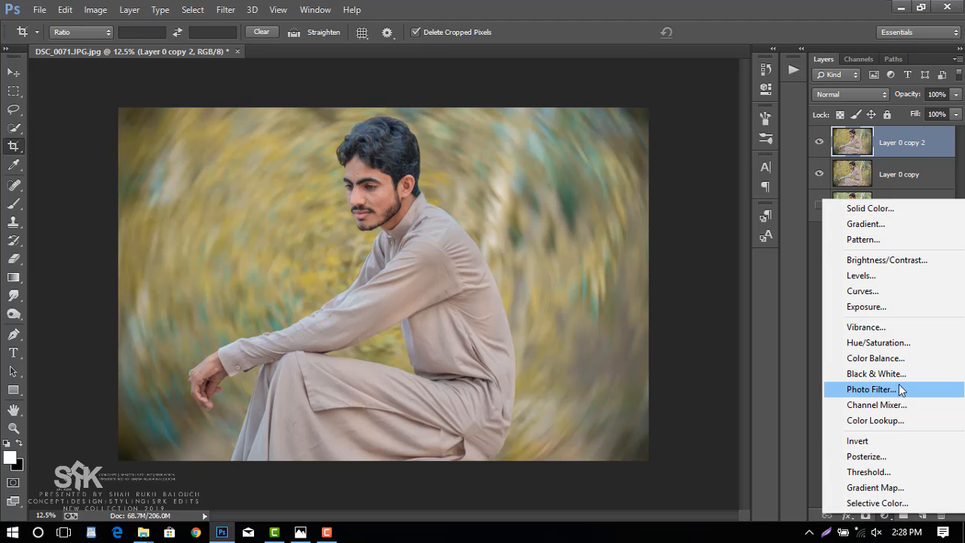
left_click(894, 420)
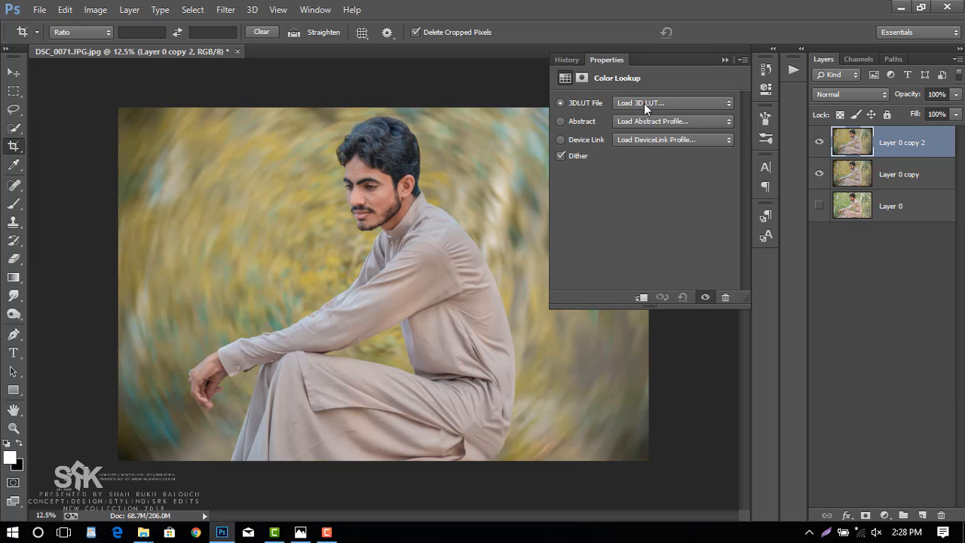
left_click(644, 104)
left_click_drag(844, 136, 841, 238)
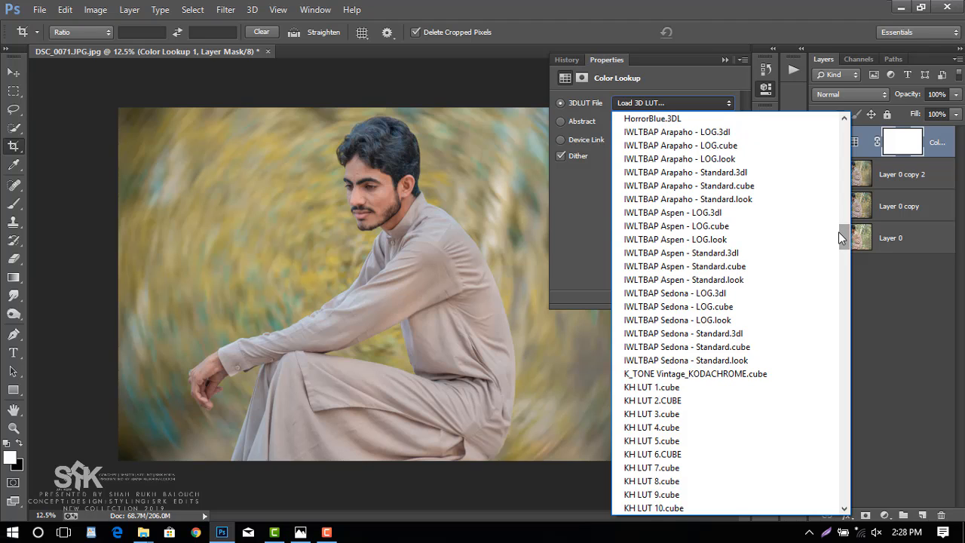
left_click(738, 254)
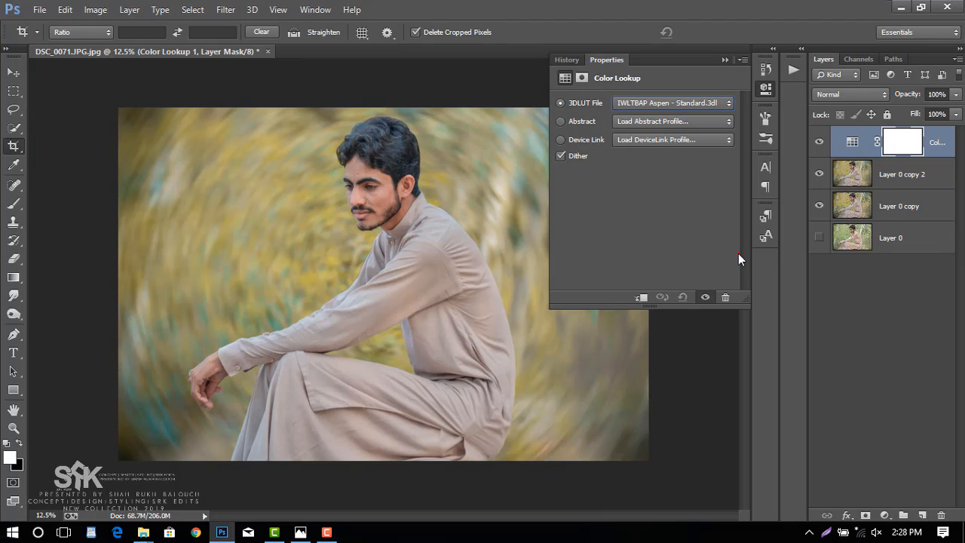
Try the IWLTBAP Aspen - Standard .cube and .look variants as the Color Lookup layer's 3D LUT, and collapse its settings.
left_click(766, 89)
left_click(766, 88)
left_click(711, 103)
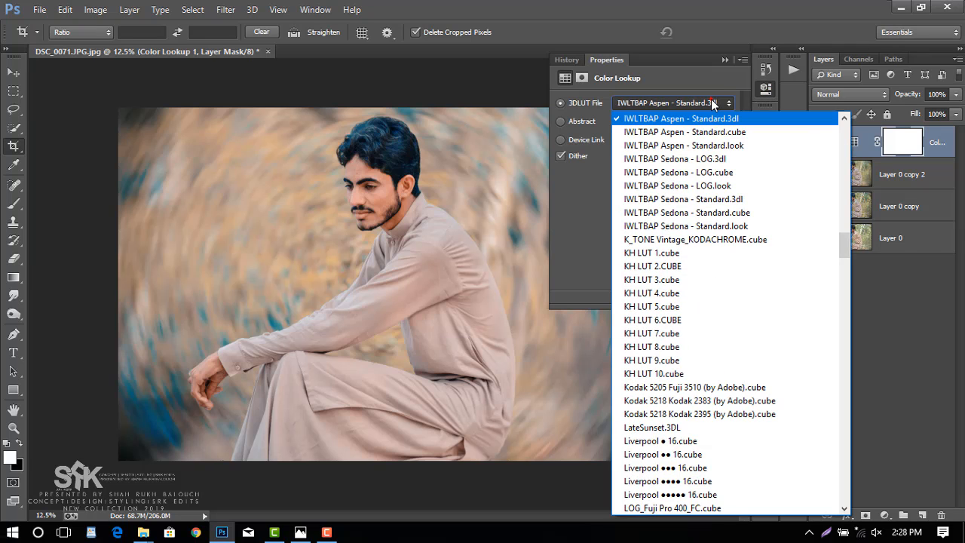
left_click(707, 130)
left_click(705, 102)
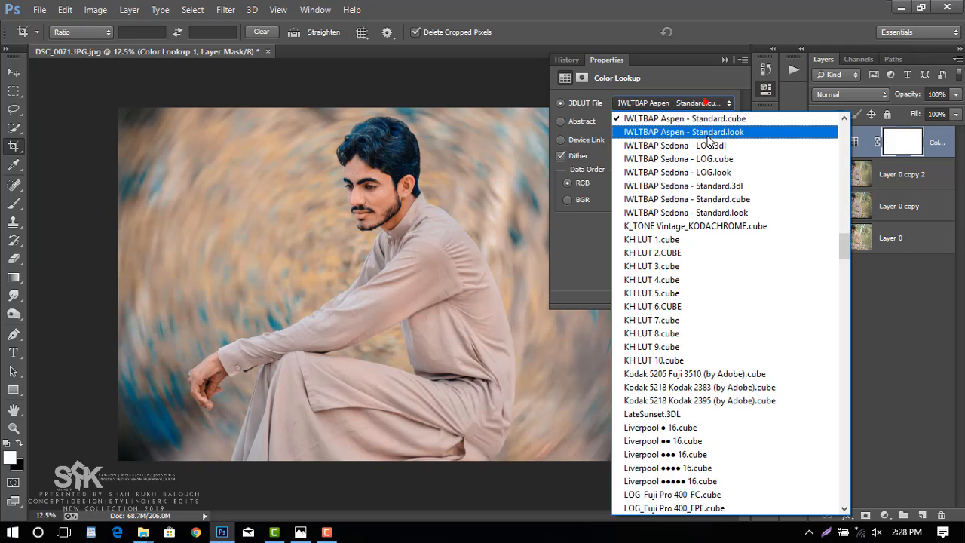
left_click(698, 111)
left_click(696, 104)
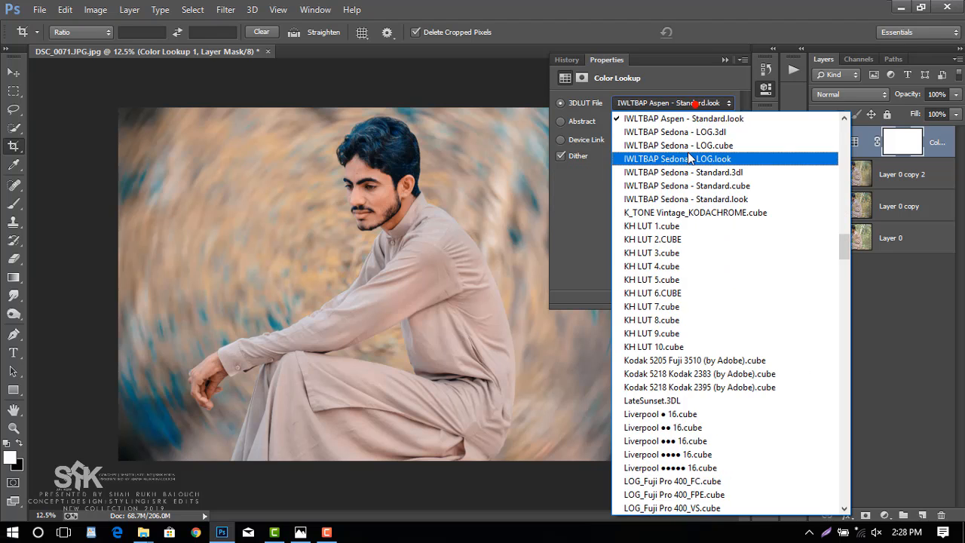
scroll(698, 136, "up", 1)
left_click(699, 132)
left_click(765, 88)
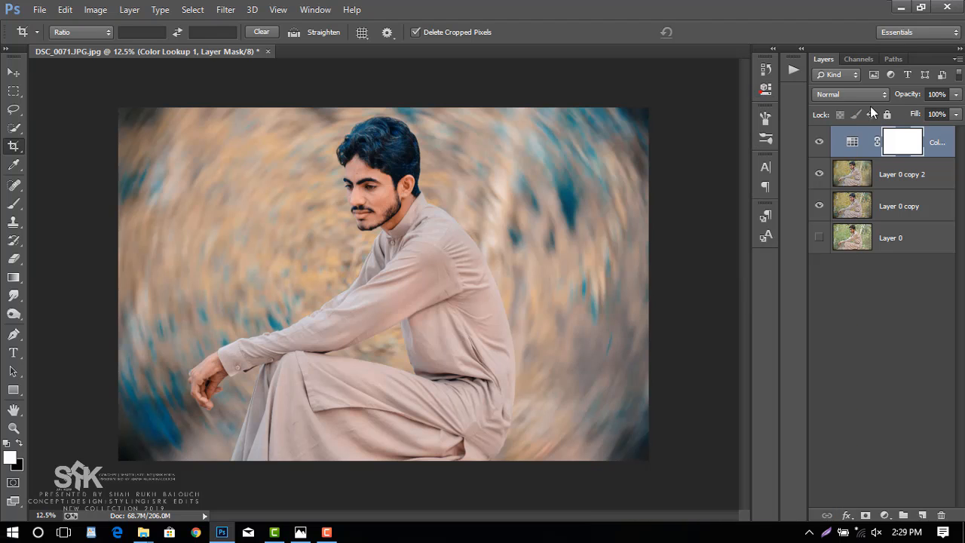
Lower the Color Lookup layer's opacity to 41%.
left_click_drag(907, 95, 593, 157)
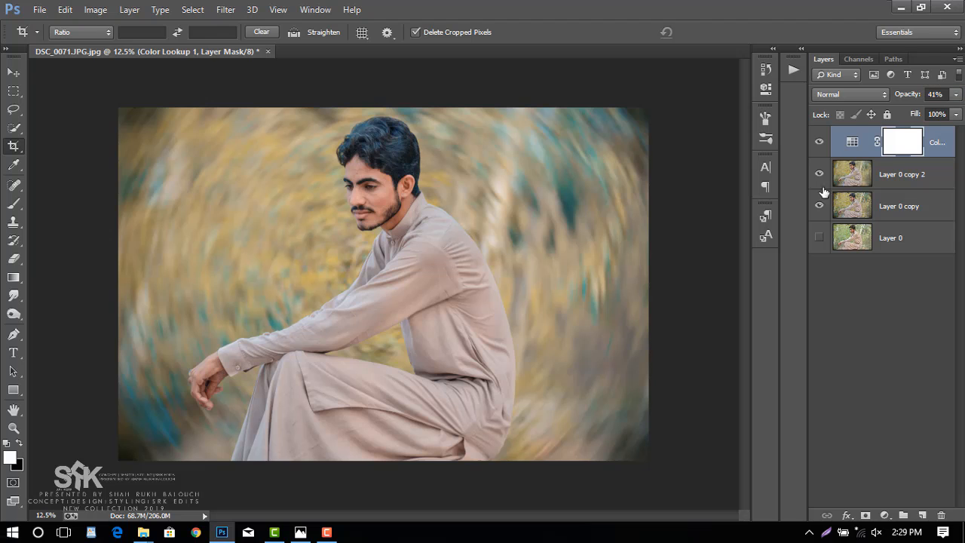
Raise the saturation of Yellows to +64 and Greens to +53 on Layer 0 copy 2 with the Camera Raw Filter.
left_click(888, 174)
left_click(225, 9)
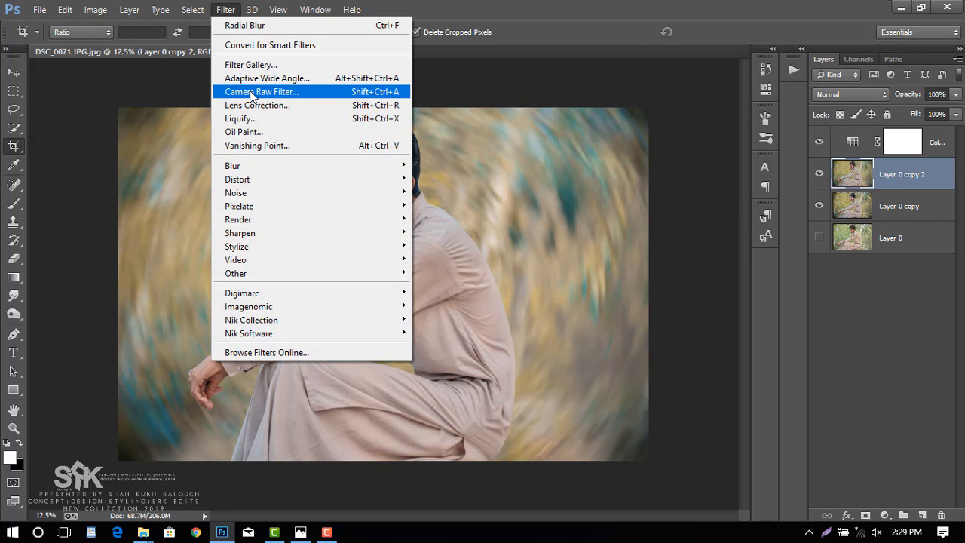
left_click(252, 92)
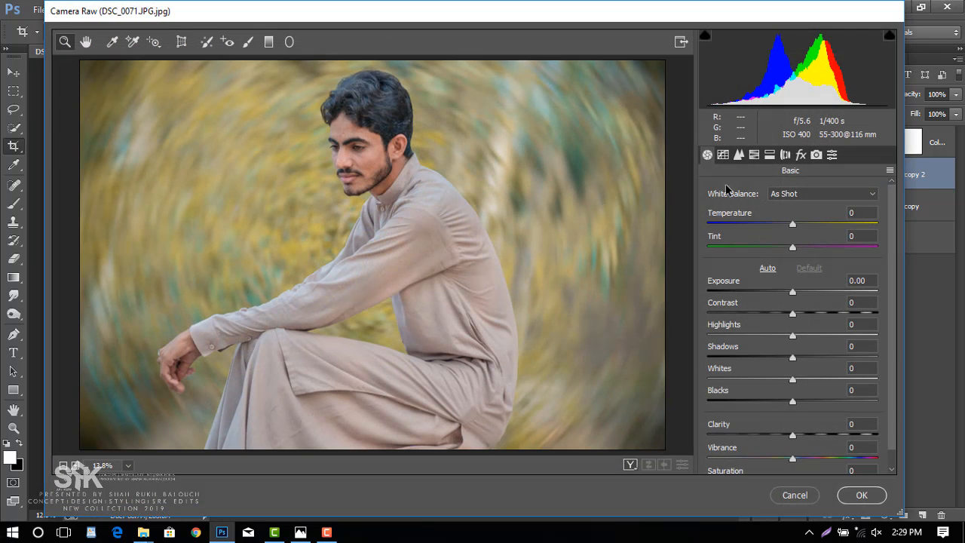
left_click(758, 154)
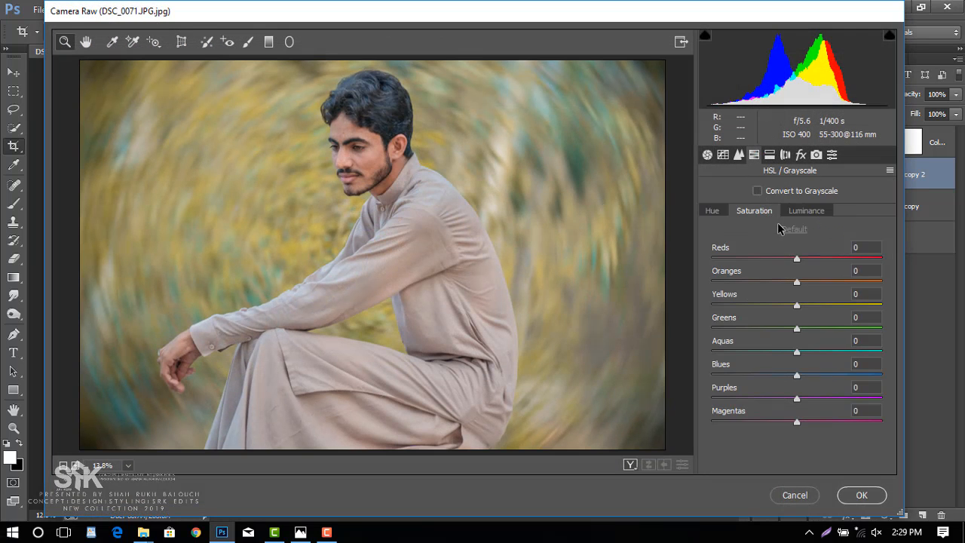
left_click_drag(797, 304, 851, 308)
left_click_drag(801, 328, 841, 331)
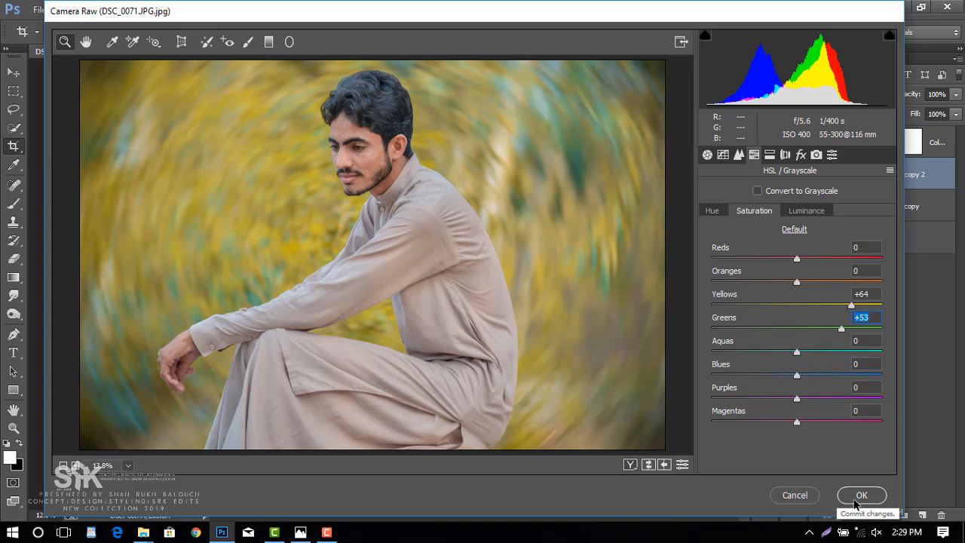
left_click(861, 494)
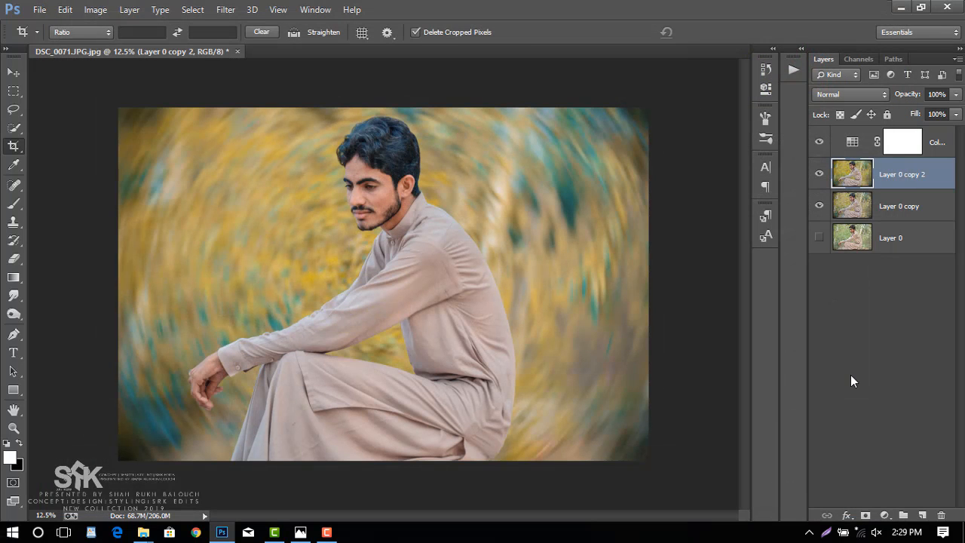
Set the Color Lookup adjustment layer's opacity to 67%.
left_click(951, 143)
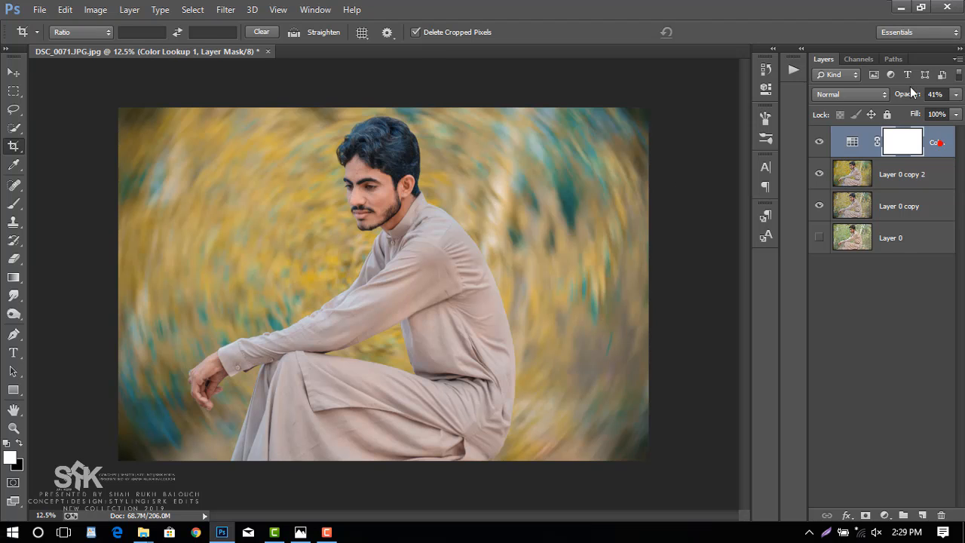
left_click(914, 96)
left_click_drag(914, 95, 923, 99)
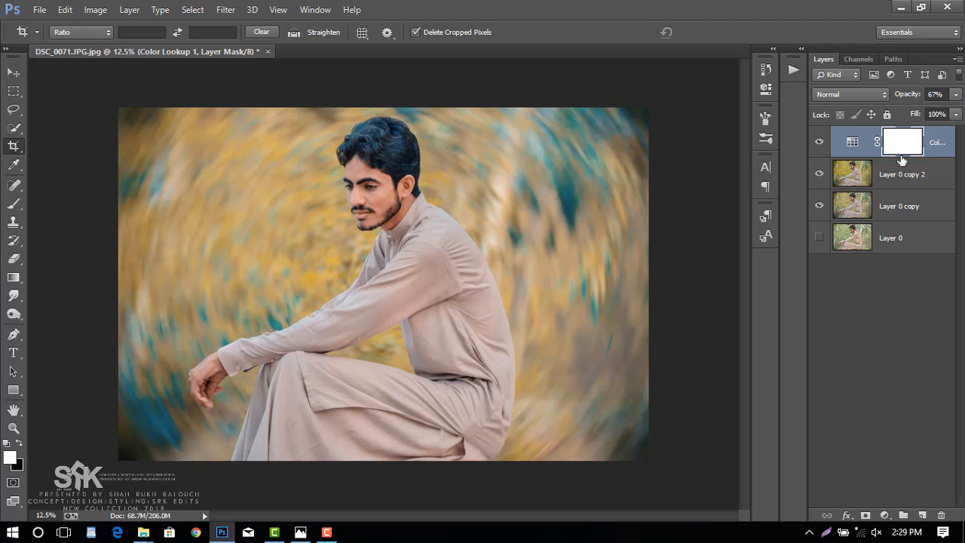
right_click(939, 145)
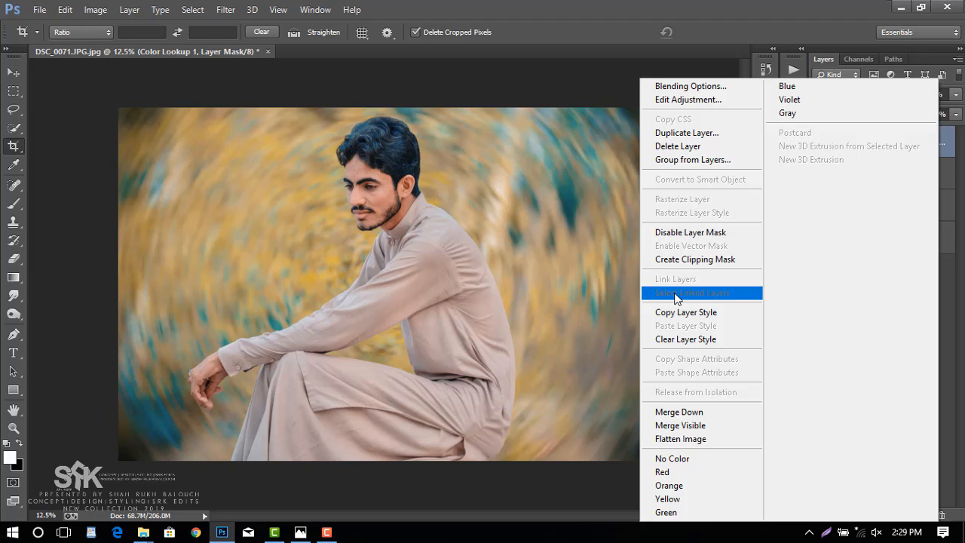
left_click(275, 533)
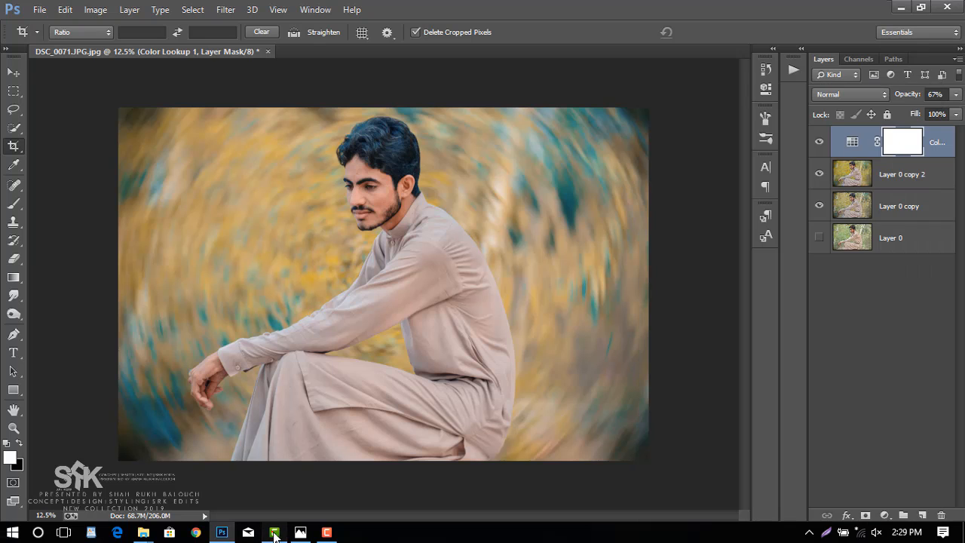
left_click(326, 532)
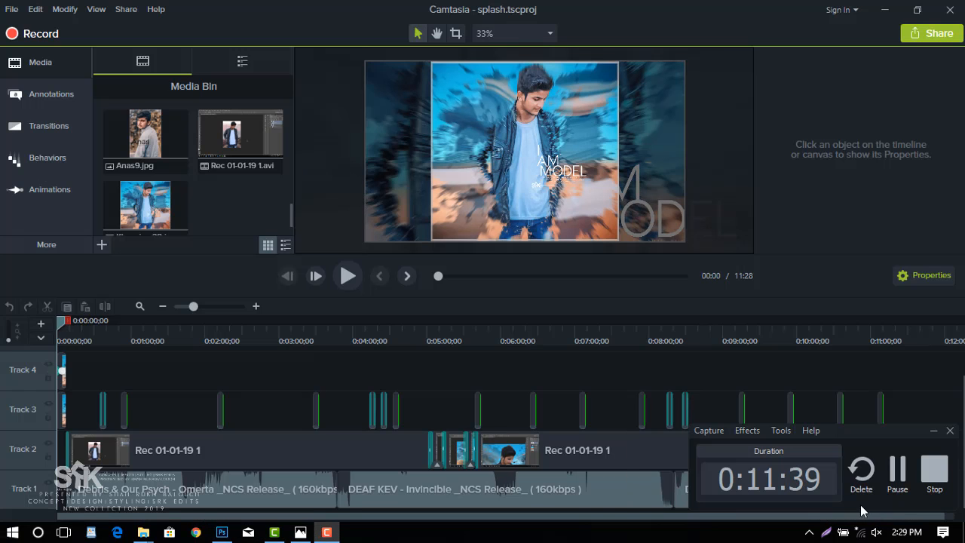
left_click(895, 471)
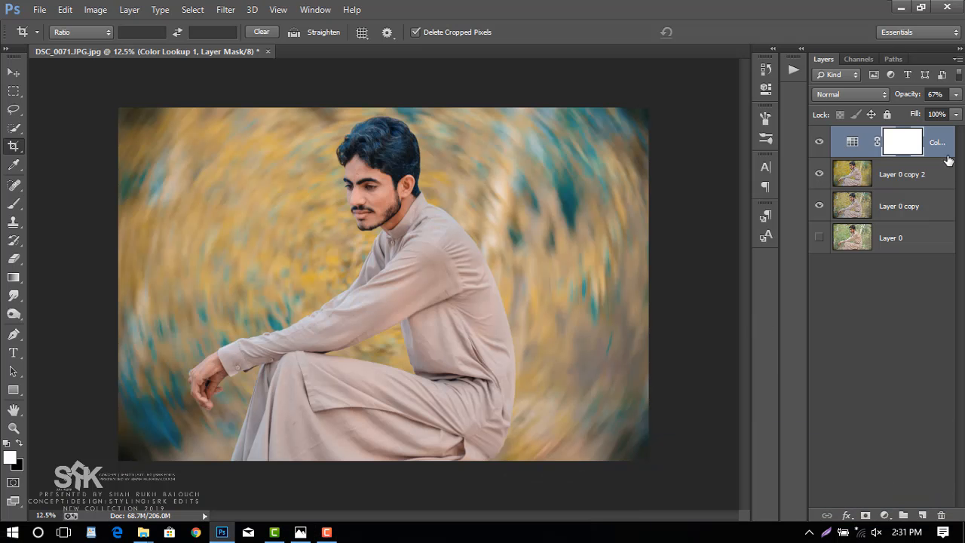
Merge the Color Lookup adjustment layer down into Layer 0 copy 2.
right_click(938, 144)
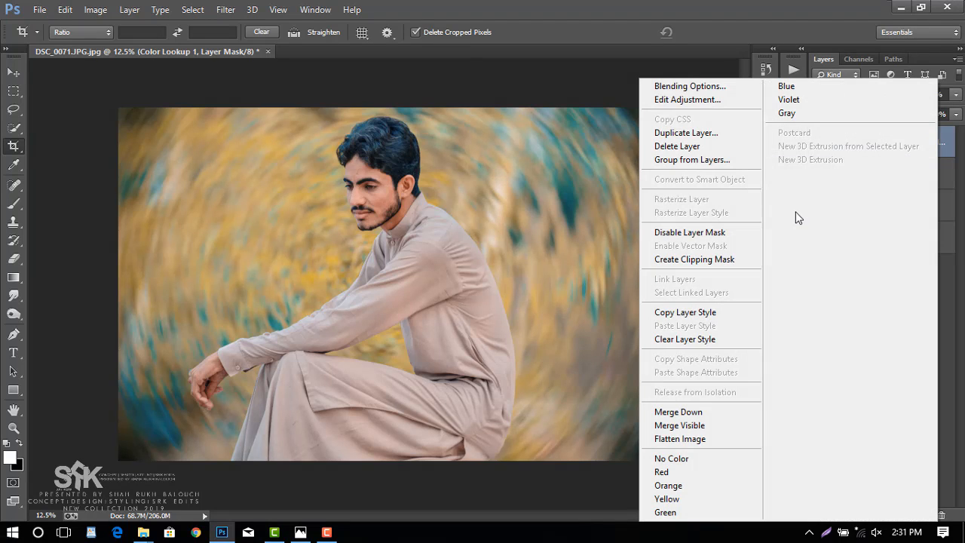
left_click(678, 412)
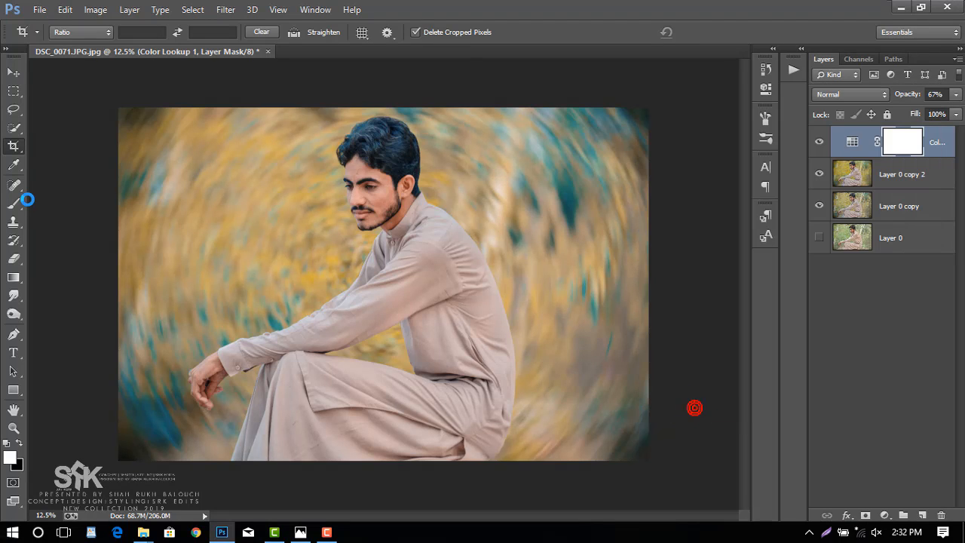
left_click(14, 146)
left_click(97, 109)
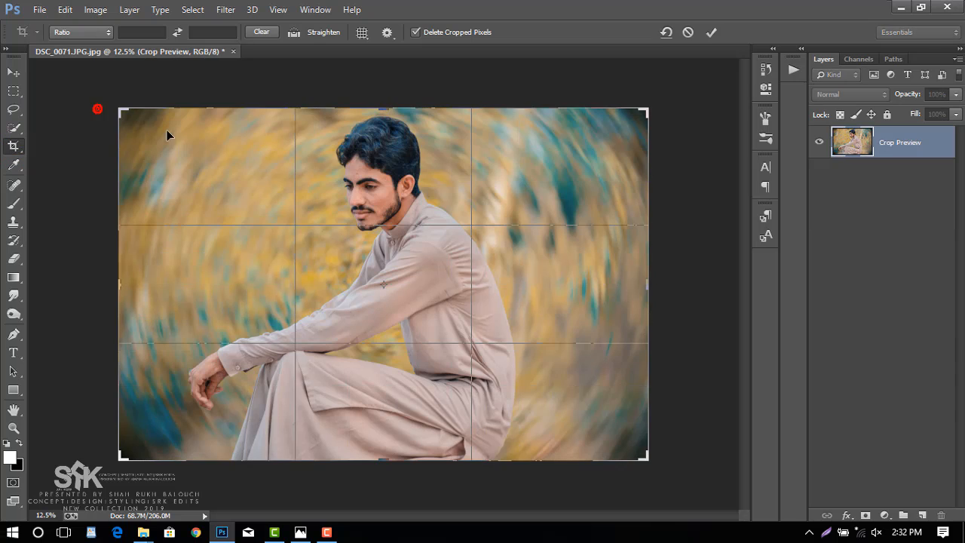
left_click(707, 34)
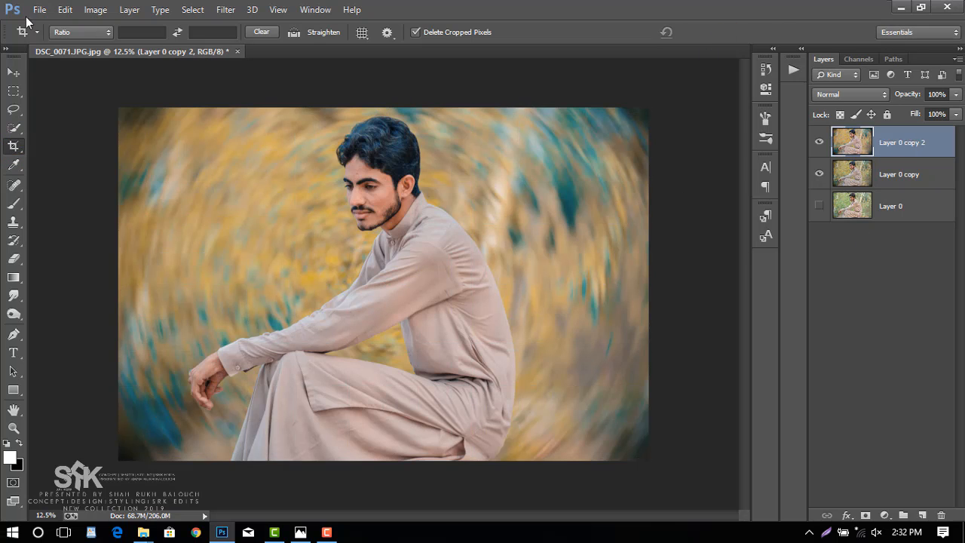
Remove the blemishes on the man's forehead with the Spot Healing Brush at size 20 in Content-Aware mode.
left_click(13, 73)
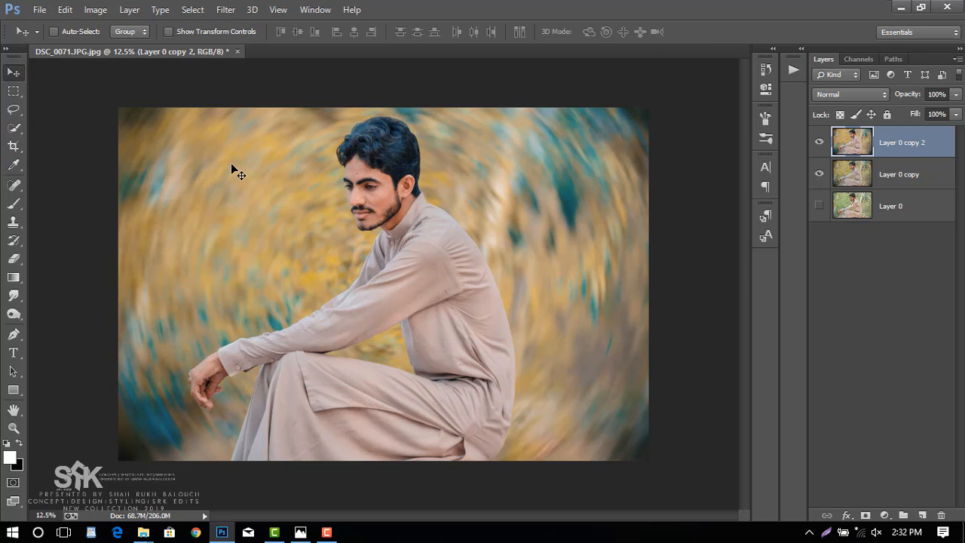
key("ctrl+plus")
key("ctrl+plus")
scroll(227, 165, "up", 10)
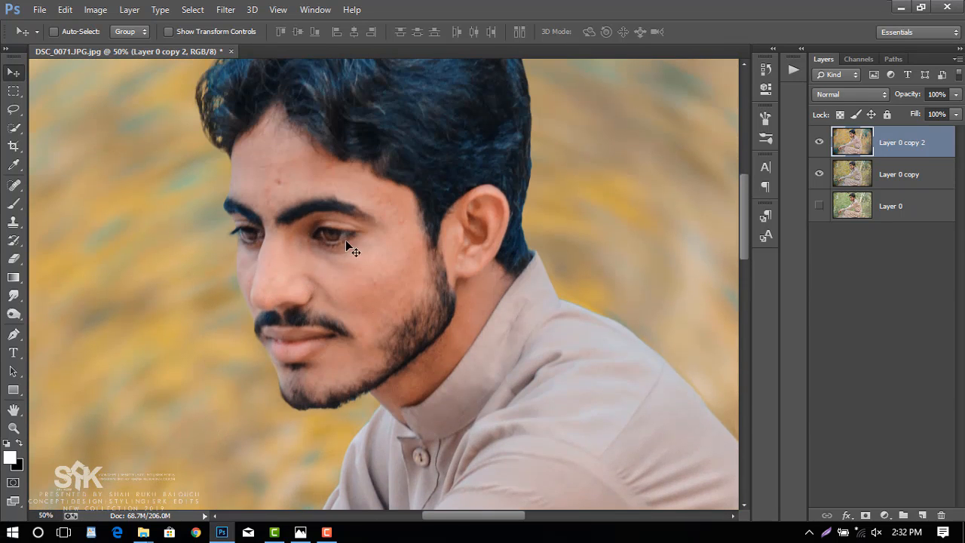
left_click(15, 186)
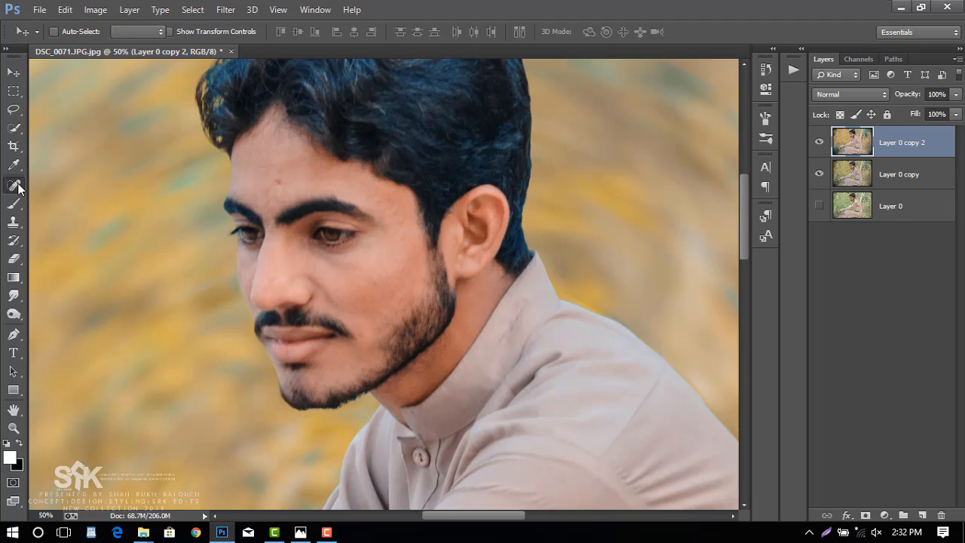
left_click(273, 166)
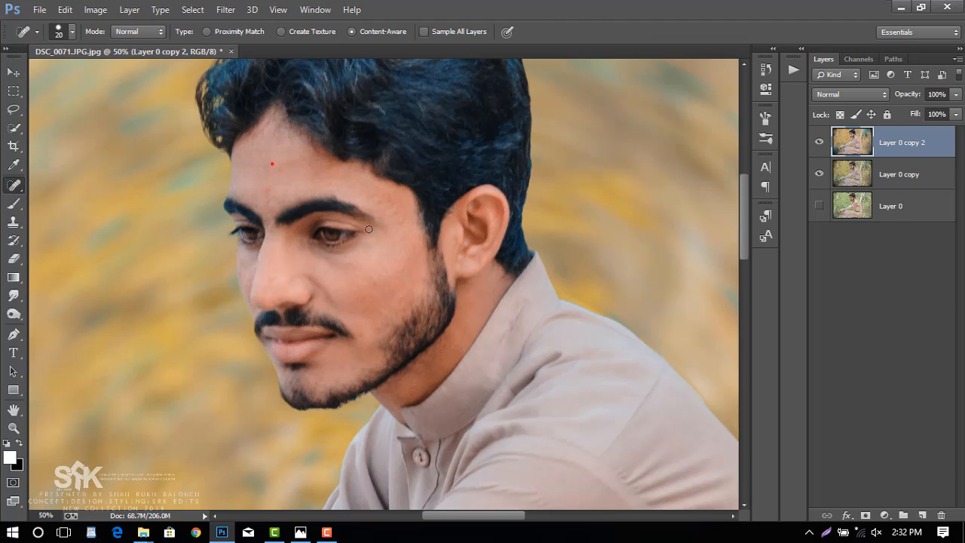
scroll(369, 230, "down", 1)
scroll(377, 221, "down", 1)
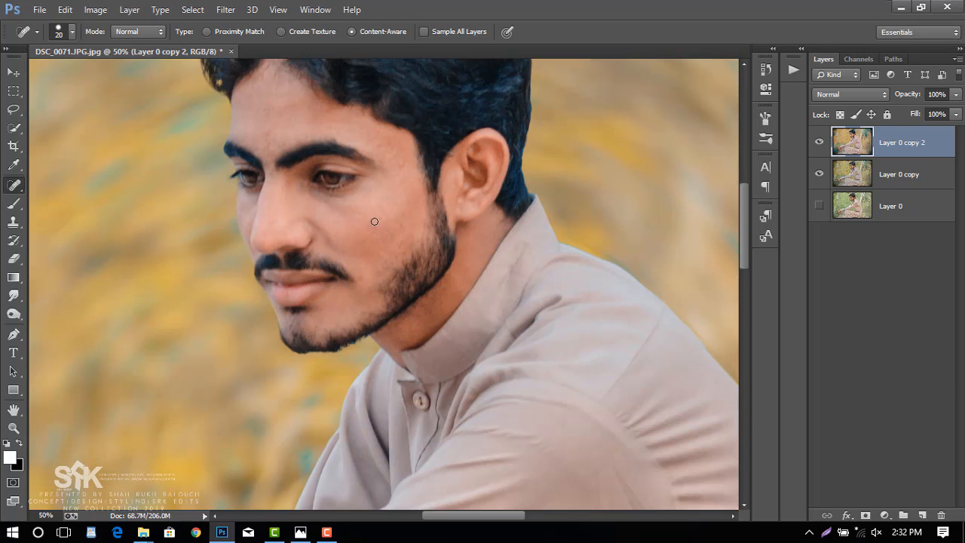
left_click(264, 111)
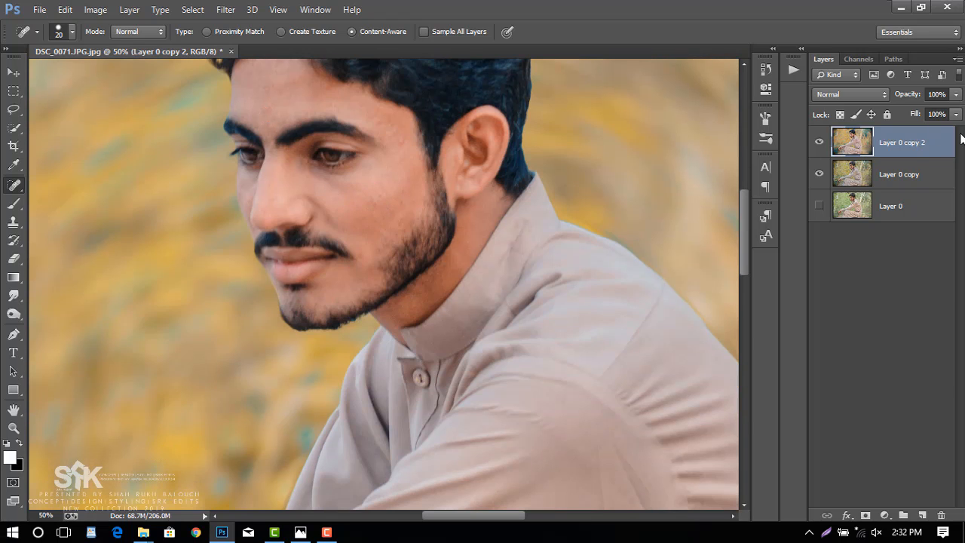
Duplicate Layer 0 copy 2 as Layer 0 copy 3.
right_click(910, 146)
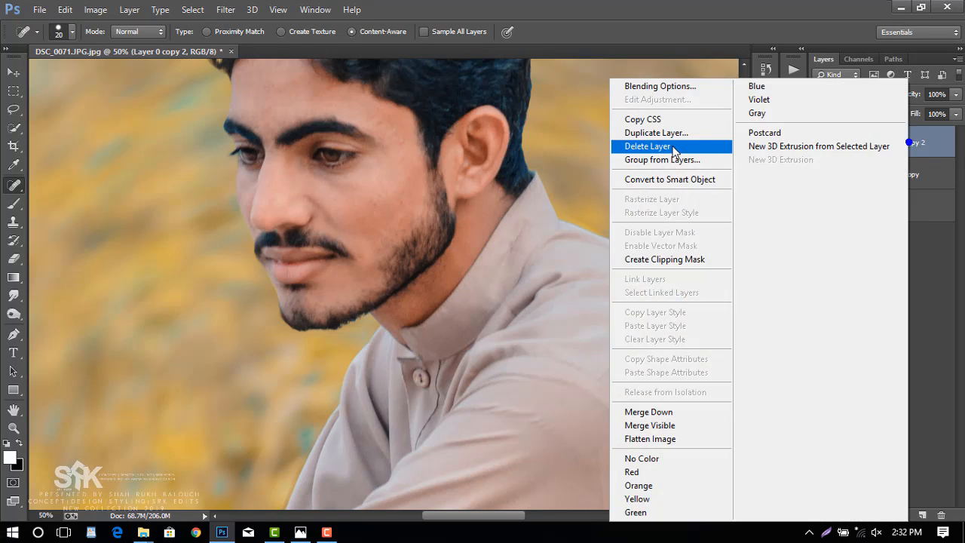
left_click(678, 143)
left_click(605, 161)
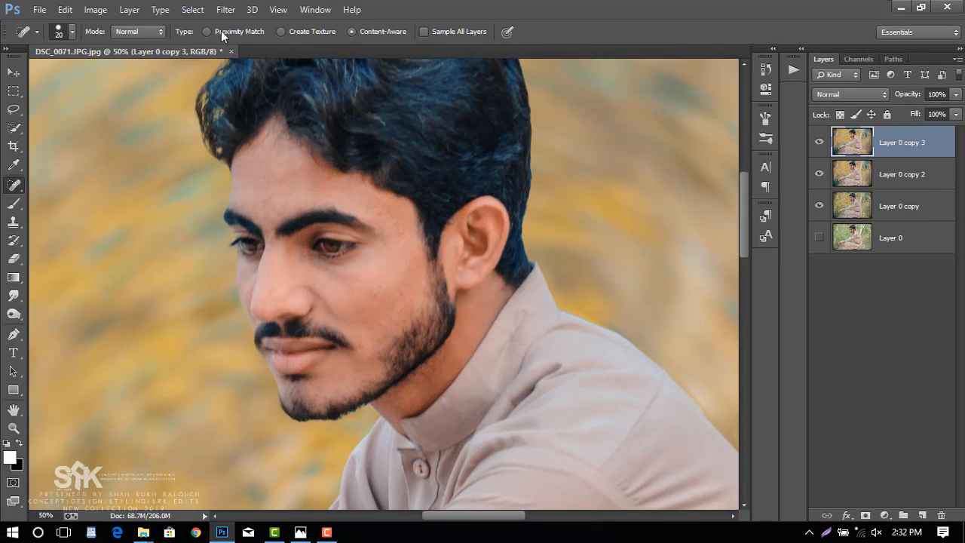
Smooth the skin on Layer 0 copy 3 with the Imagenomic Portraiture filter using the Smoothing: High preset.
left_click(225, 9)
mouse_move(397, 313)
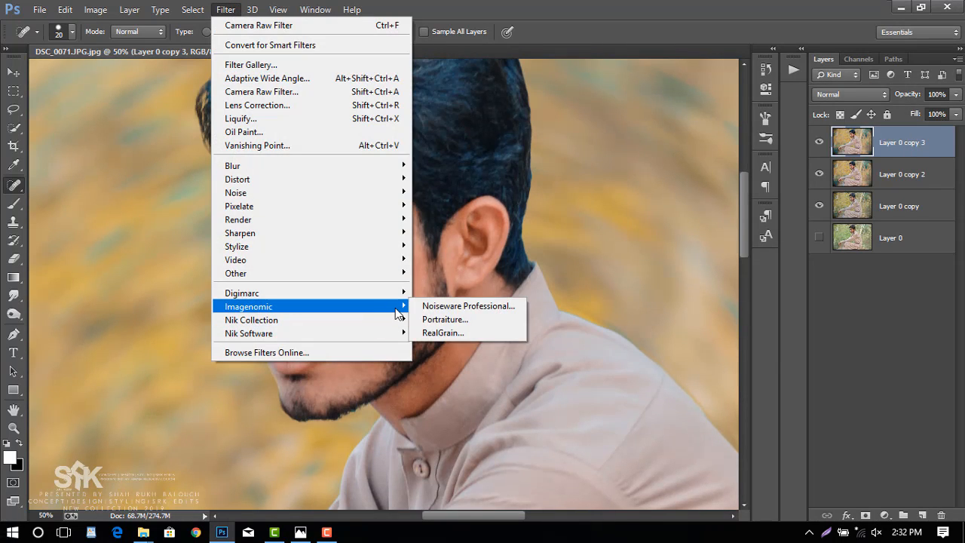
left_click(473, 320)
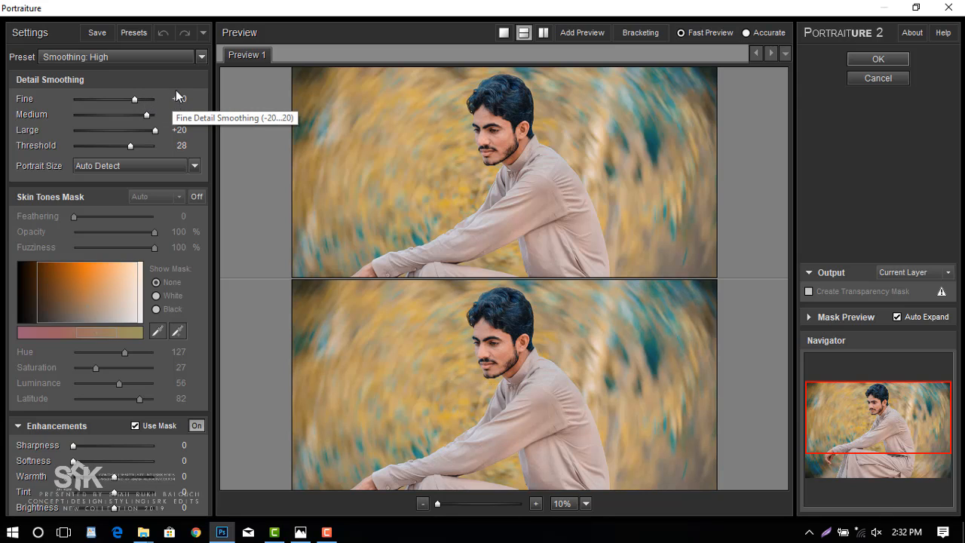
left_click(199, 58)
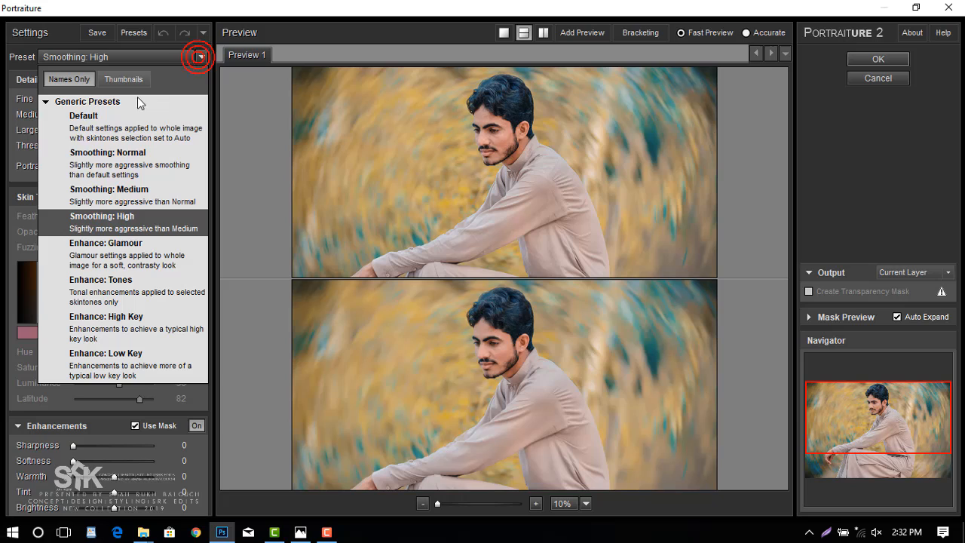
left_click(214, 98)
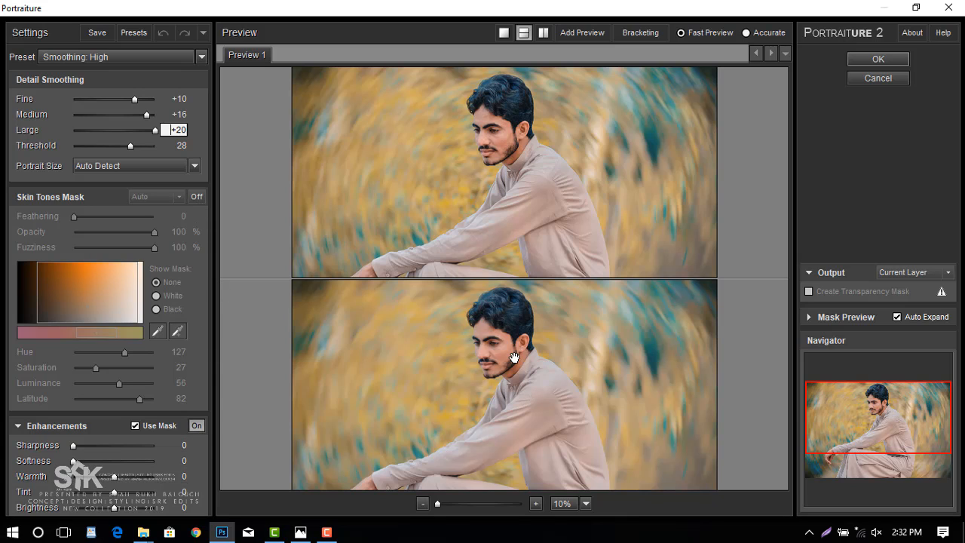
scroll(514, 357, "up", 4)
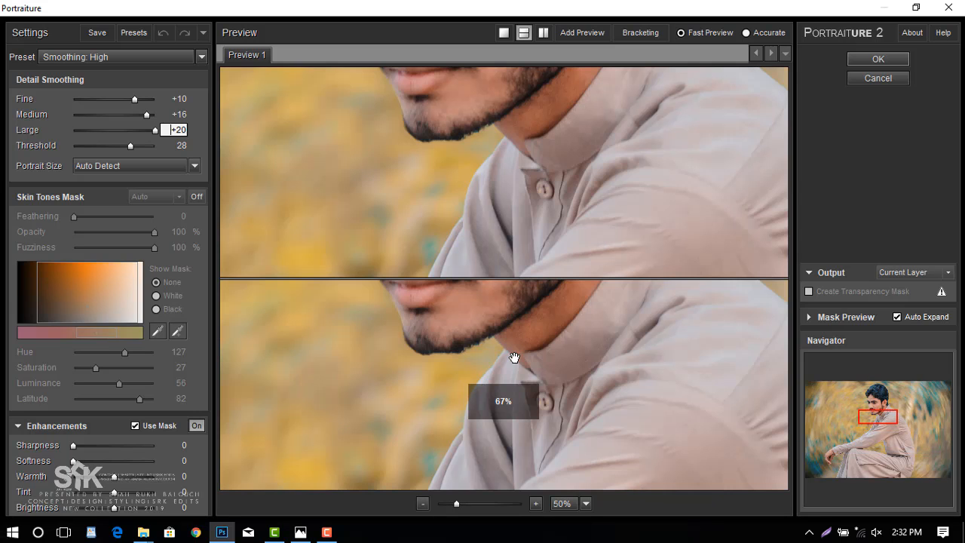
scroll(517, 392, "down", 1)
left_click_drag(544, 409, 549, 430)
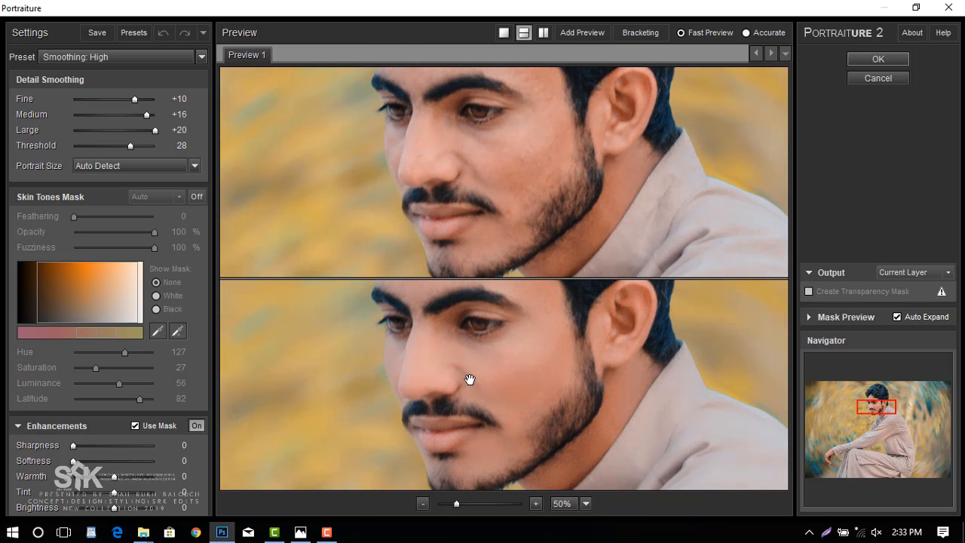
left_click_drag(573, 340, 499, 371)
left_click(875, 61)
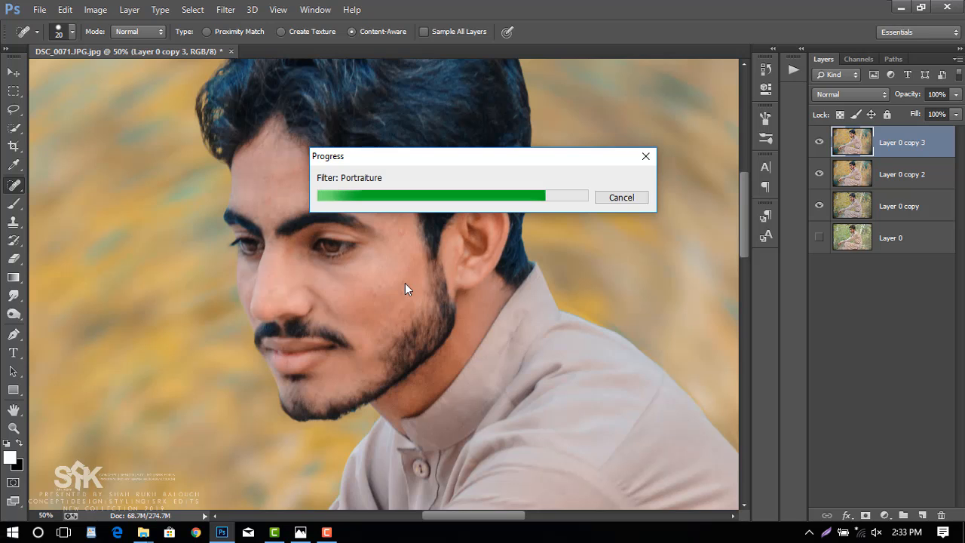
Compare the face with and without the smoothed Layer 0 copy 3, and review the whole image.
left_click(820, 142)
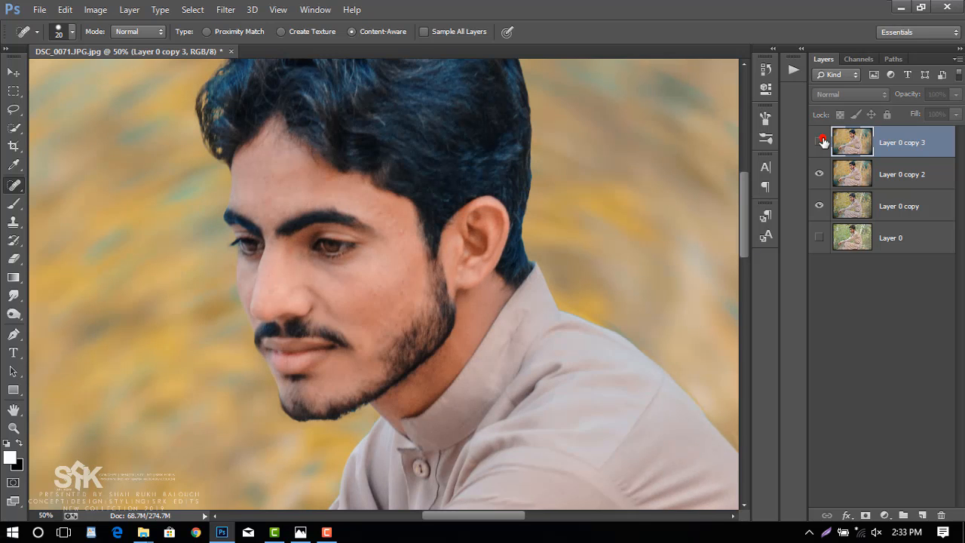
left_click(819, 142)
left_click(820, 142)
left_click(820, 142)
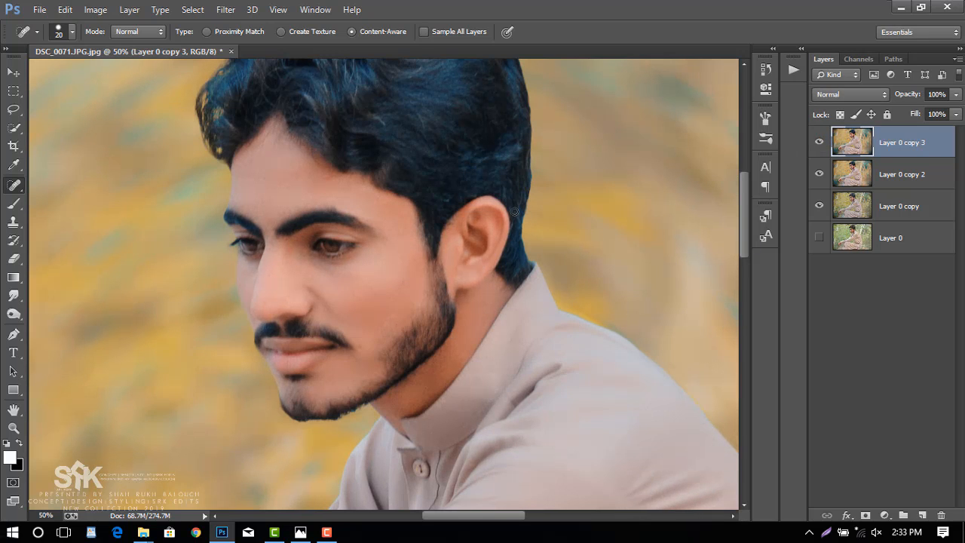
scroll(515, 212, "down", 4)
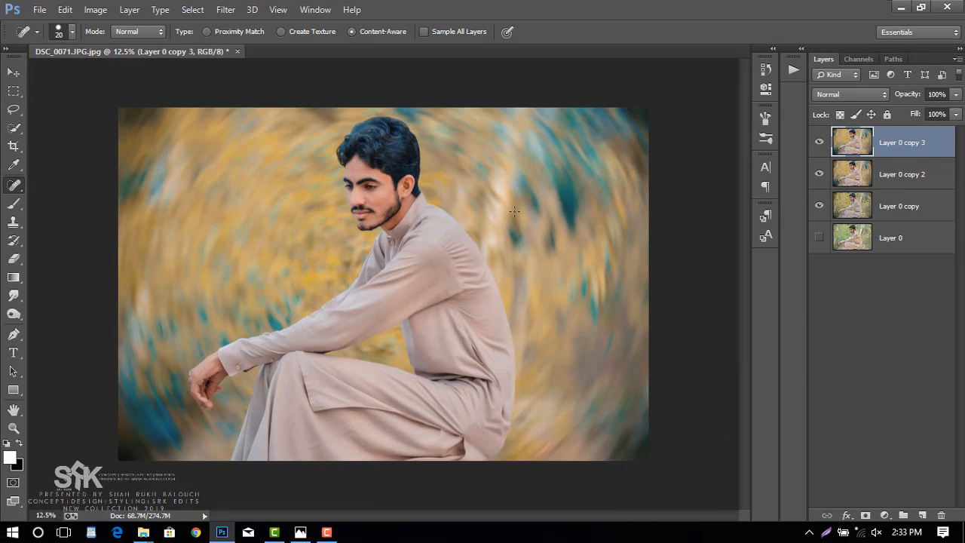
Open the Camera Raw Filter on Layer 0 copy 3 and set Clarity to +17.
left_click(224, 10)
left_click(276, 92)
key("ctrl+shift+a")
mouse_move(801, 436)
left_mouse_down()
mouse_move(816, 439)
mouse_move(806, 441)
left_mouse_up()
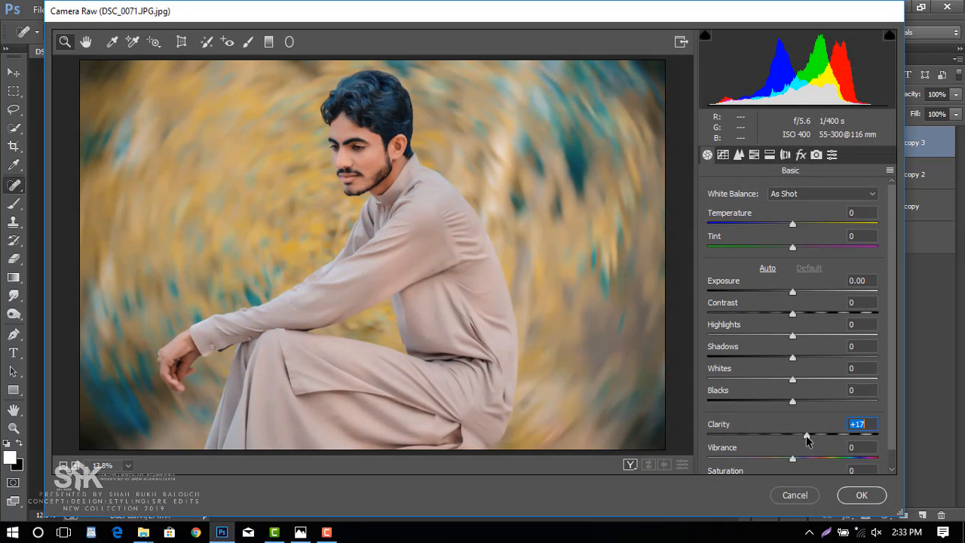
Set the Camera Raw sharpening Amount to 39 and the noise reduction Luminance to 22.
left_click(739, 155)
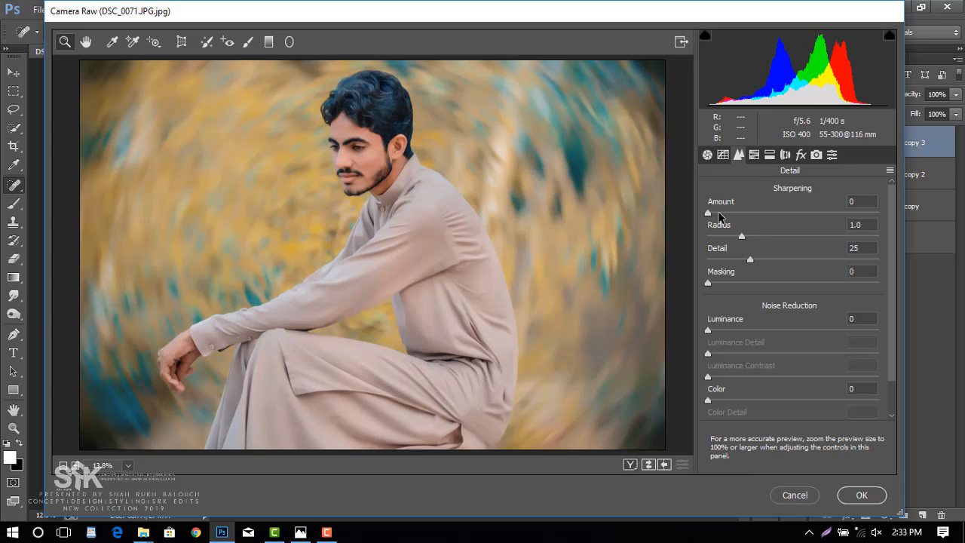
left_click_drag(718, 216, 753, 216)
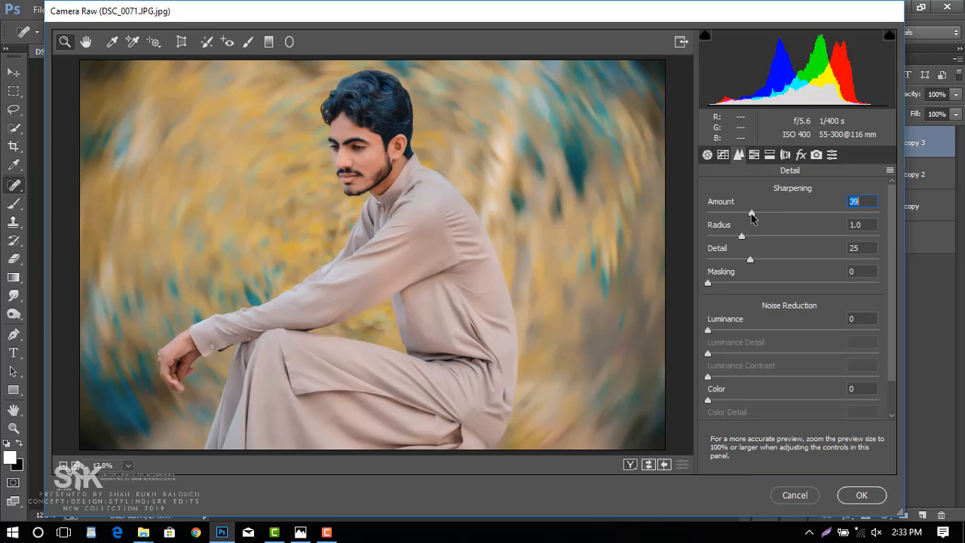
left_click_drag(741, 332, 744, 332)
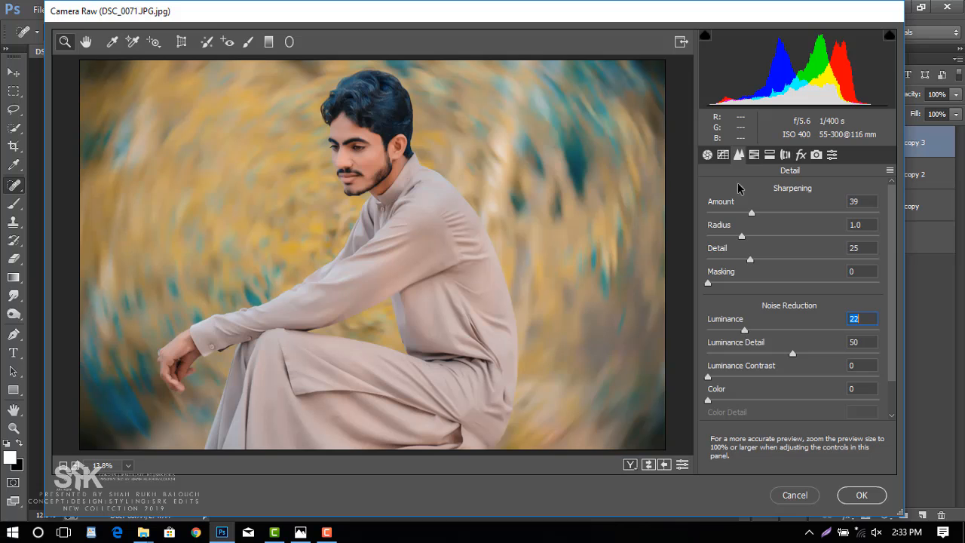
Raise the Camera Raw Shadows to +55 and apply the filter to Layer 0 copy 3.
left_click(707, 154)
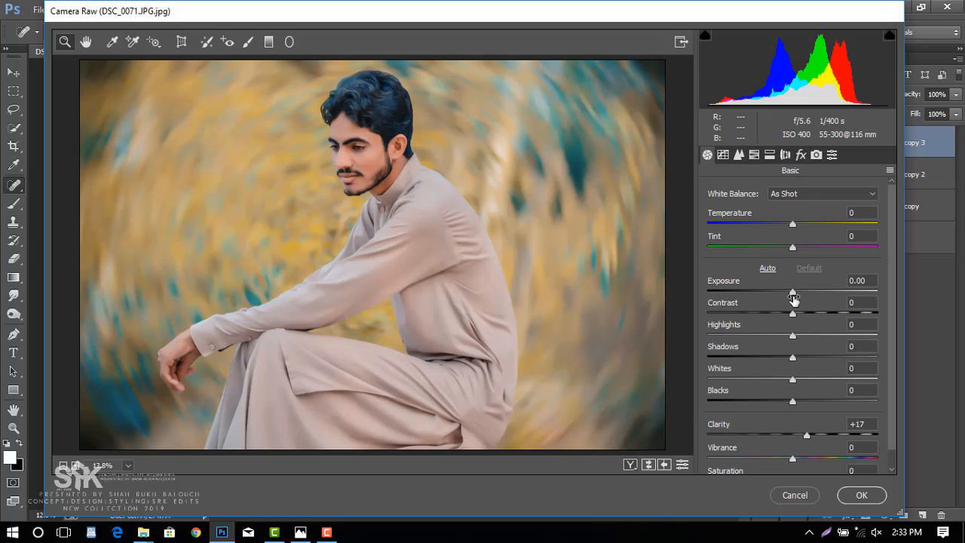
left_click_drag(793, 358, 839, 358)
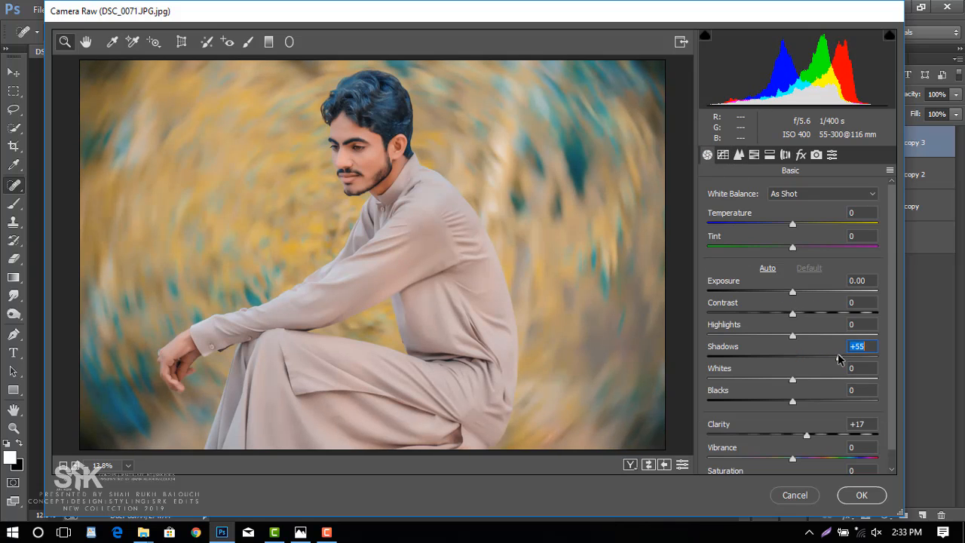
left_click(861, 495)
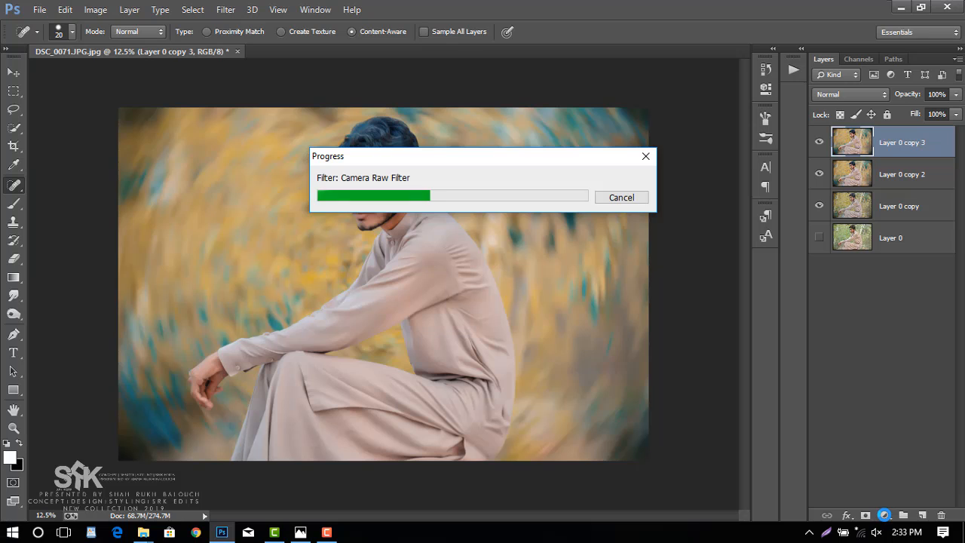
Add a Color Balance adjustment layer, shift its midtones slightly toward blue, magenta and cyan, and merge it down into Layer 0 copy 3.
left_click(884, 515)
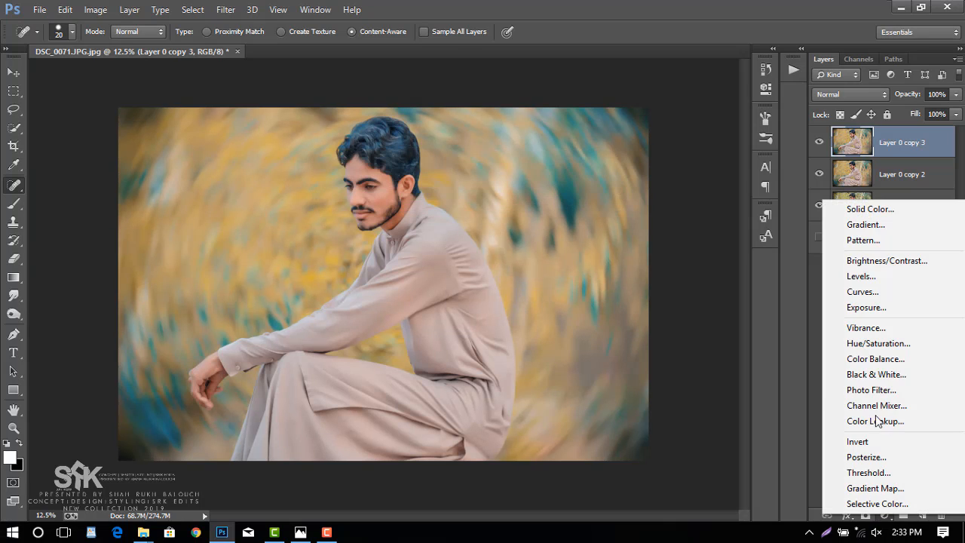
left_click(878, 359)
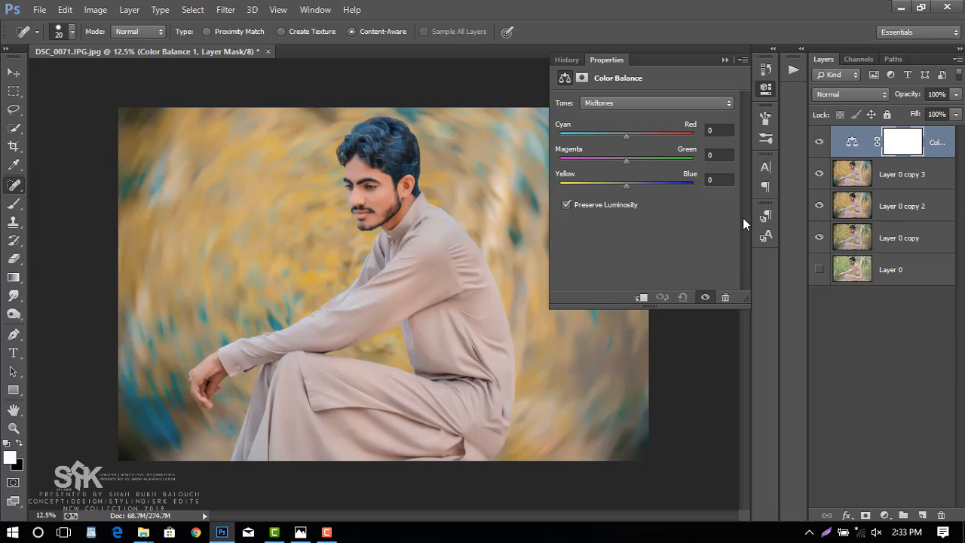
left_click_drag(627, 186, 632, 191)
left_click_drag(626, 162, 623, 165)
left_click_drag(625, 137, 618, 138)
left_click_drag(619, 138, 624, 138)
left_click(766, 89)
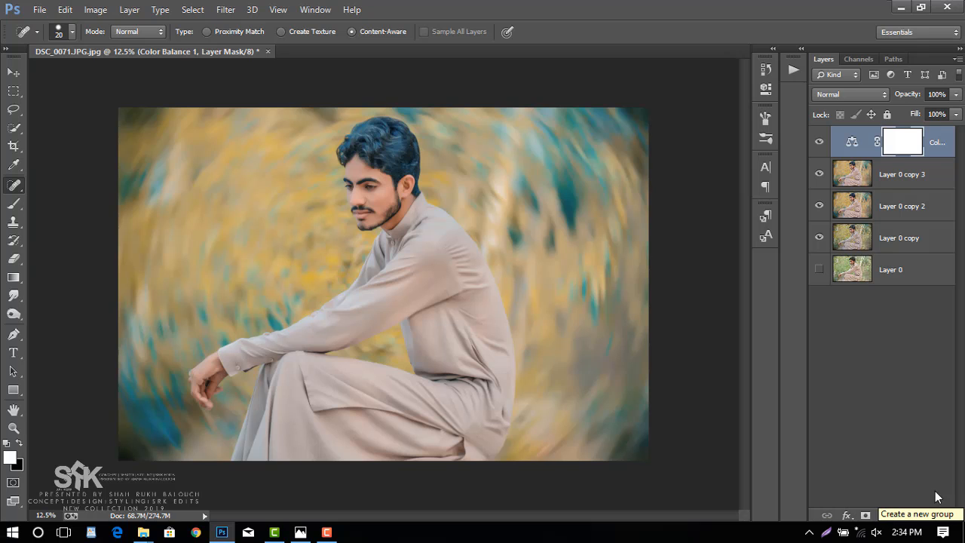
right_click(951, 152)
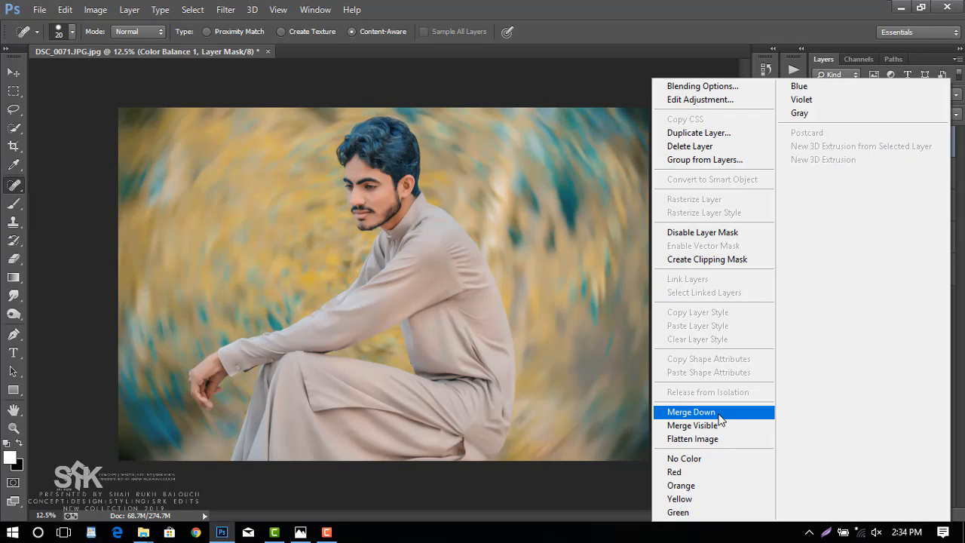
left_click(690, 412)
Show Layer 0, hide Layer 0 copy and copy 2, and compare the original with the edited Layer 0 copy 3.
left_click(819, 237)
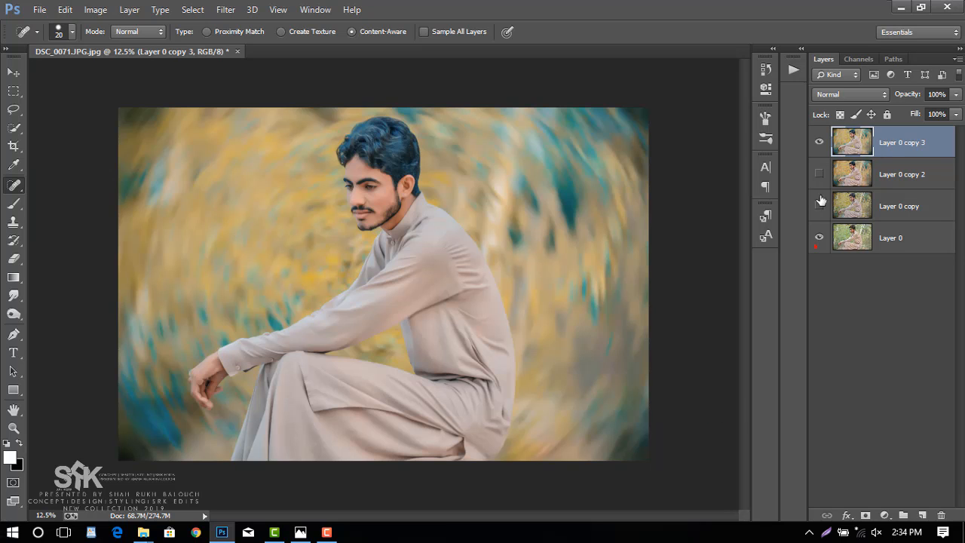
left_click(818, 142)
left_click(819, 144)
left_click(818, 143)
left_click(819, 143)
left_click(819, 144)
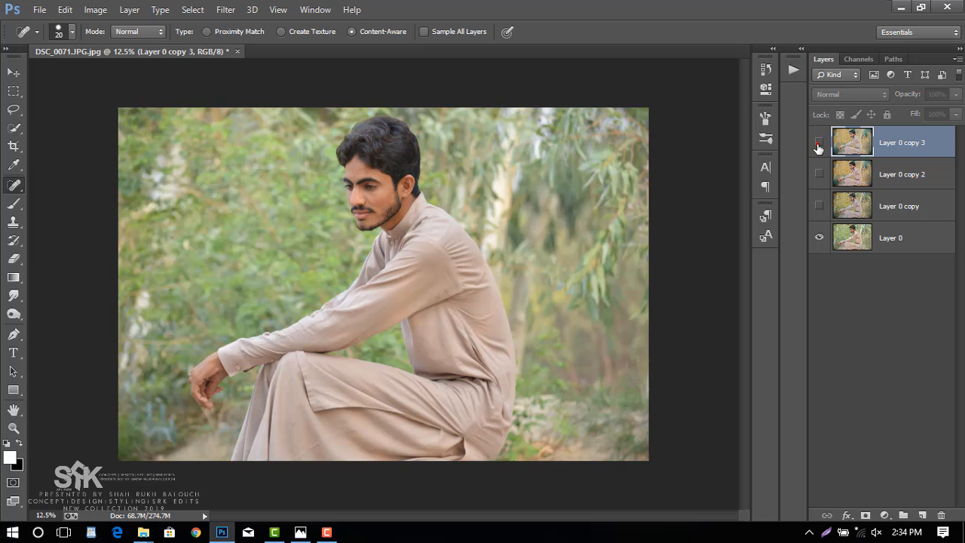
left_click(818, 143)
left_click(819, 143)
left_click(818, 143)
left_click(819, 143)
left_click(819, 144)
left_click(819, 143)
left_click(819, 144)
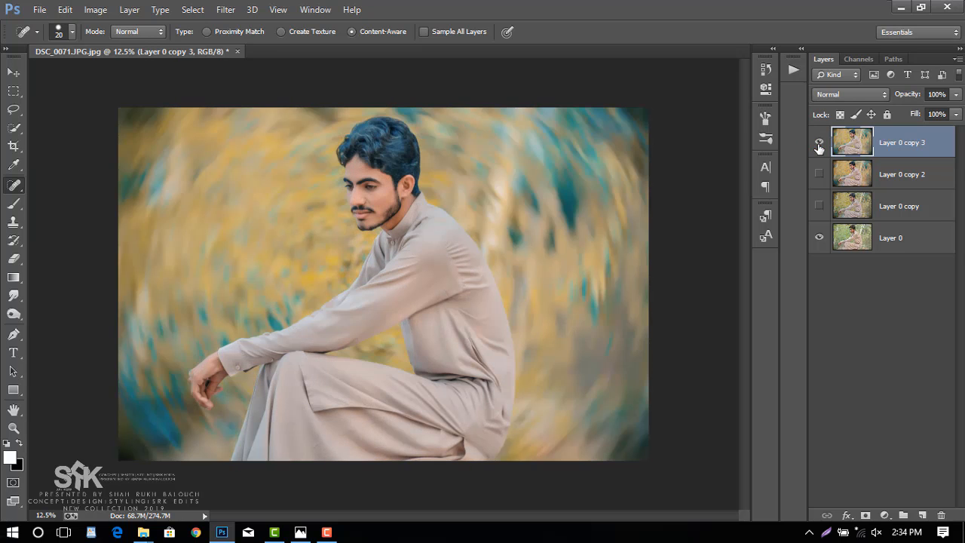
left_click(819, 143)
left_click(818, 143)
left_click(819, 143)
left_click(819, 143)
left_click(819, 143)
left_click(819, 143)
left_click(819, 143)
left_click(819, 143)
Apply the Camera Raw Filter to Layer 0 copy 3 with the HSL saturation of Blues and Aquas at -100.
left_click(12, 72)
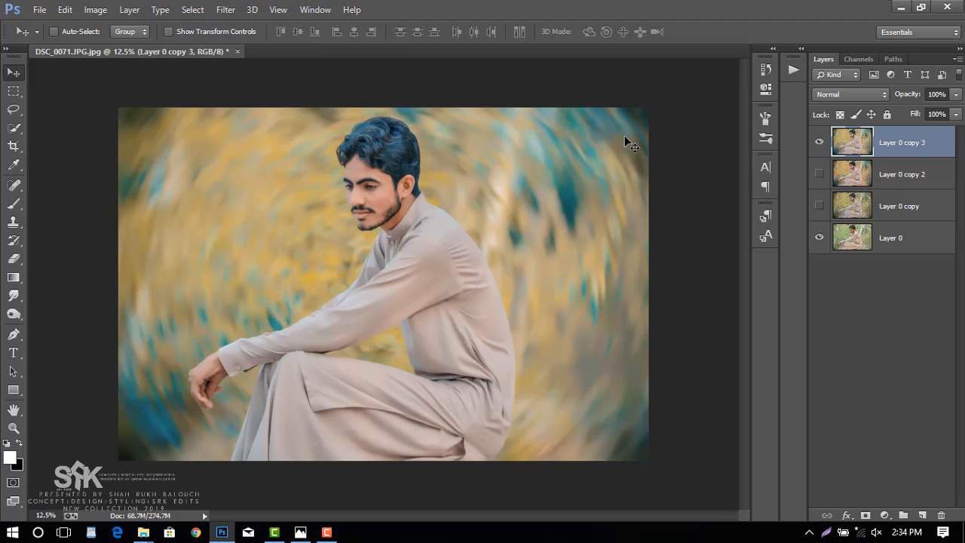
left_click(227, 10)
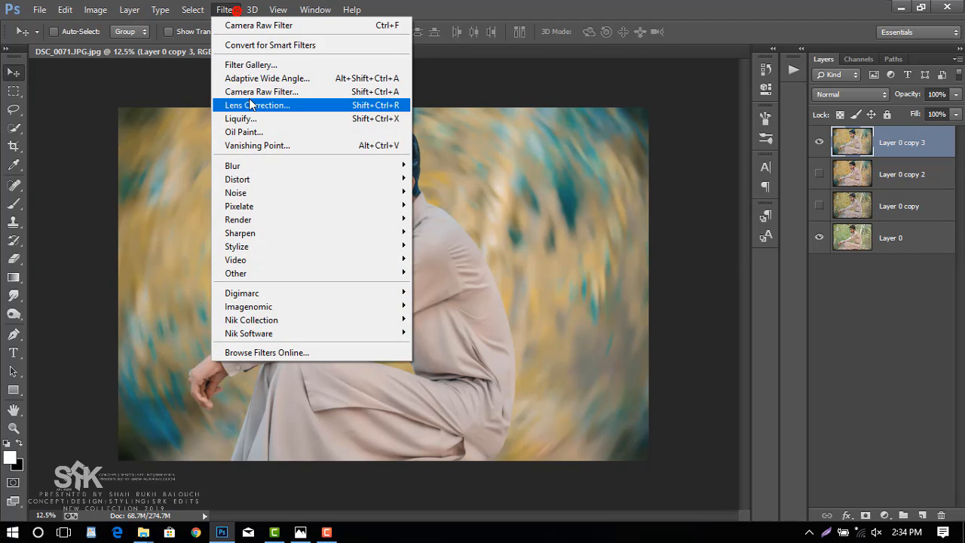
left_click(260, 90)
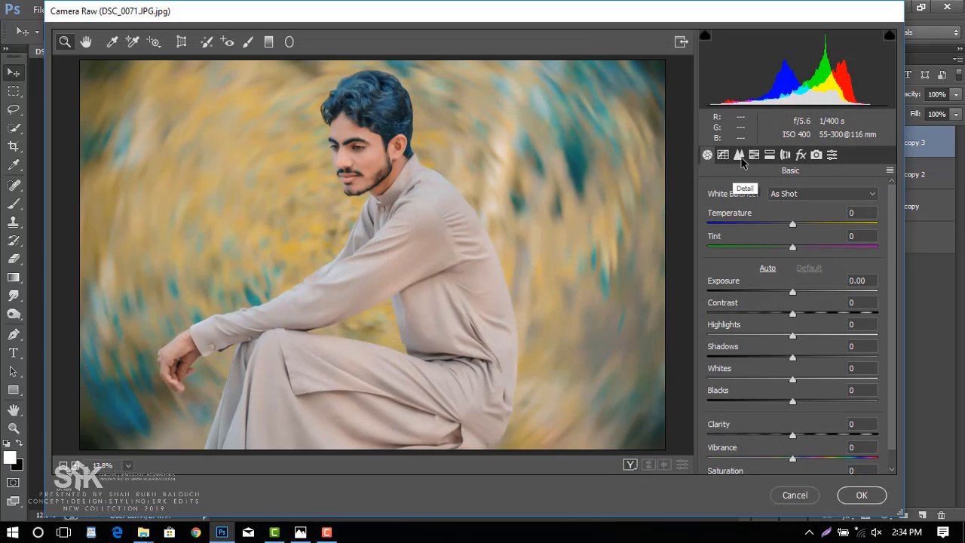
left_click(754, 155)
left_click(754, 211)
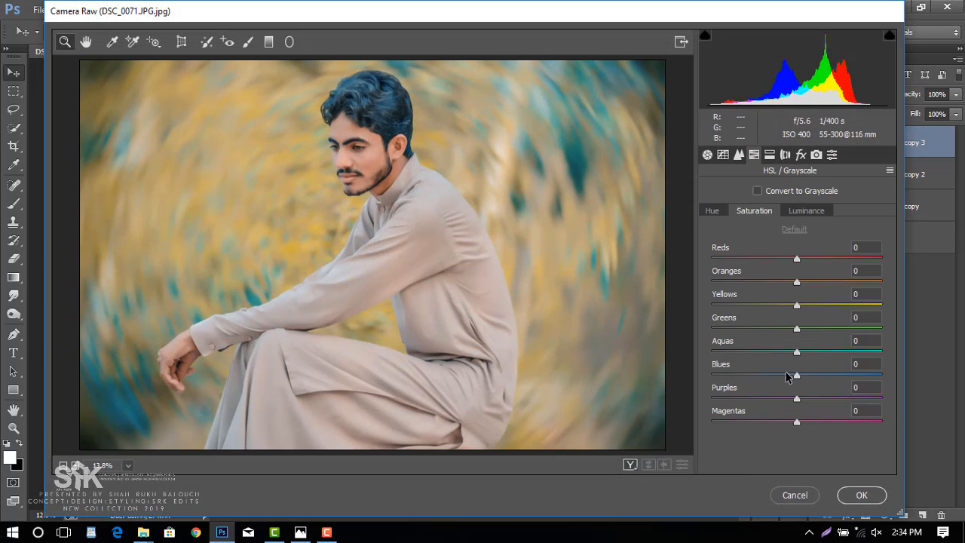
left_click_drag(794, 376, 676, 382)
left_click_drag(797, 352, 711, 352)
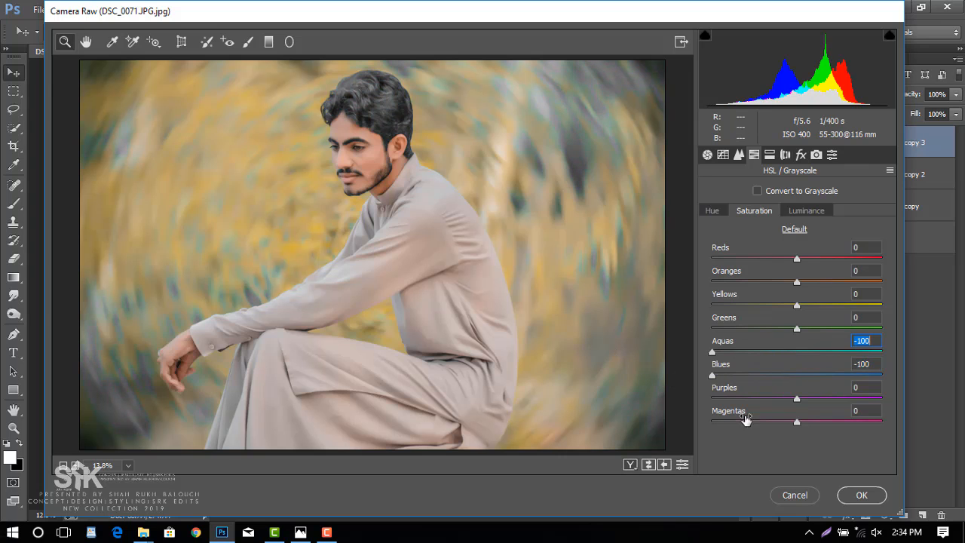
left_click(860, 496)
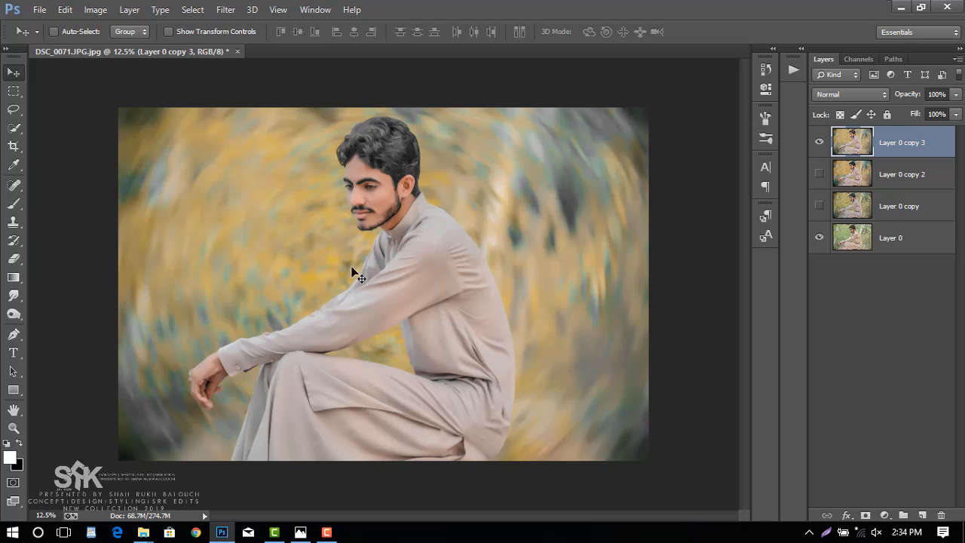
left_click(13, 146)
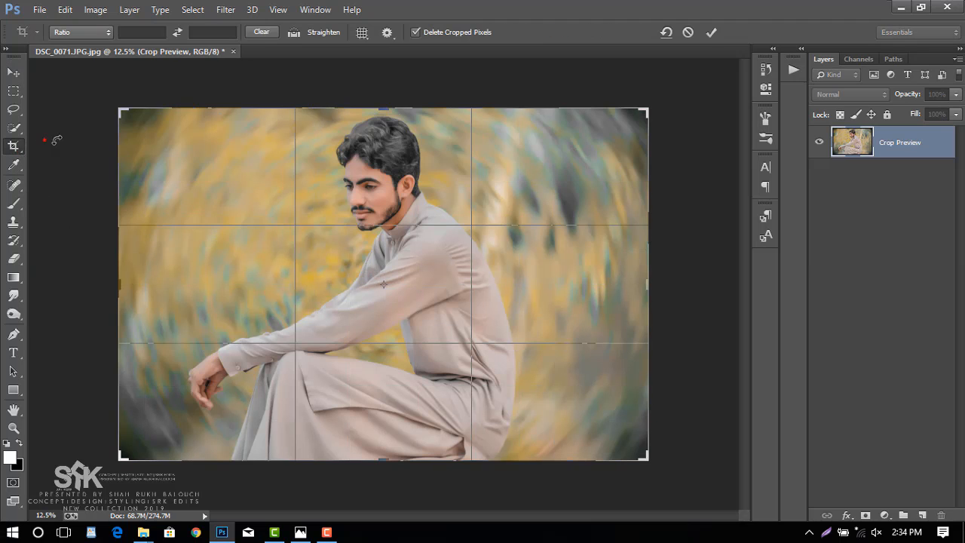
left_click(711, 32)
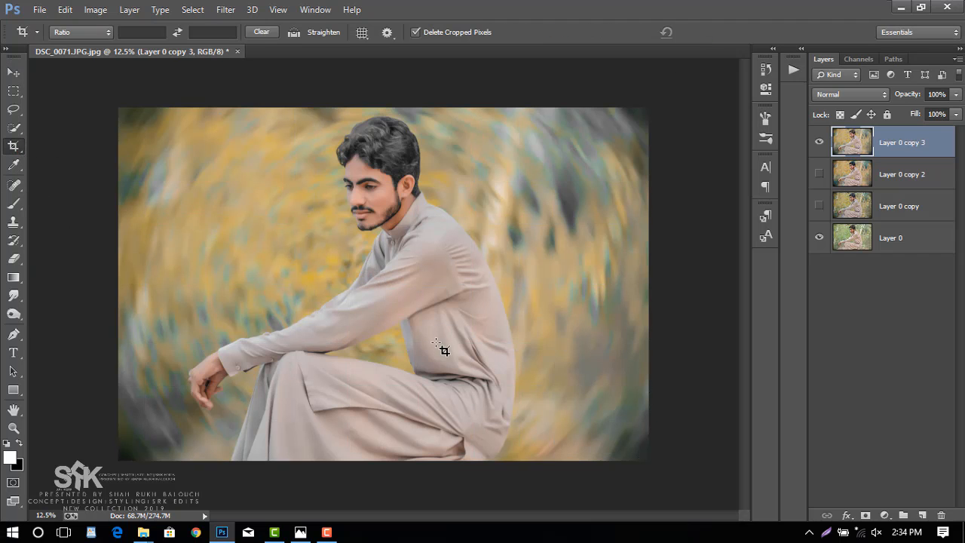